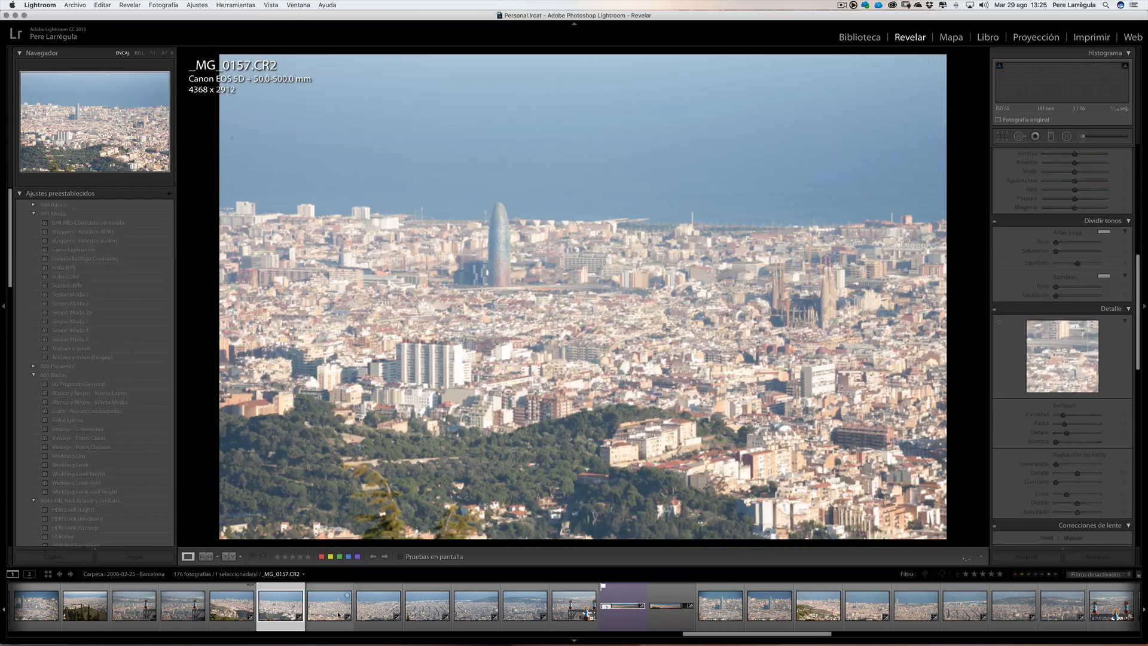
Step: Review the overlapping city photos _MG_0156 to _MG_0162 and compare their framing and basic tone settings
left_click(377, 614)
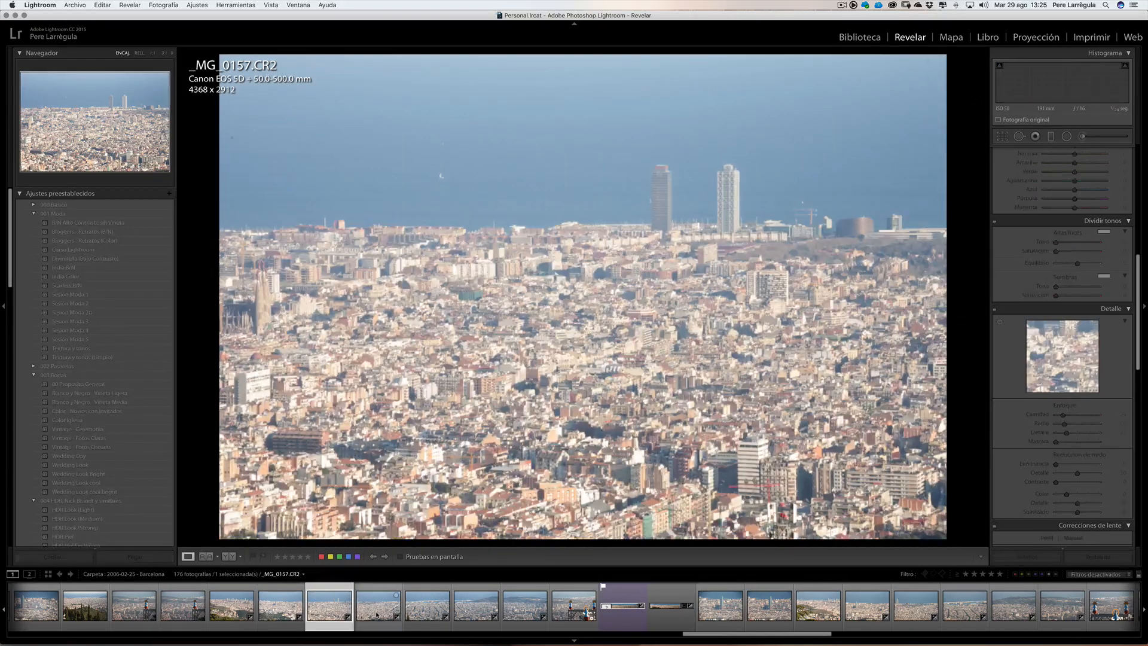
left_click(425, 614)
left_click(478, 613)
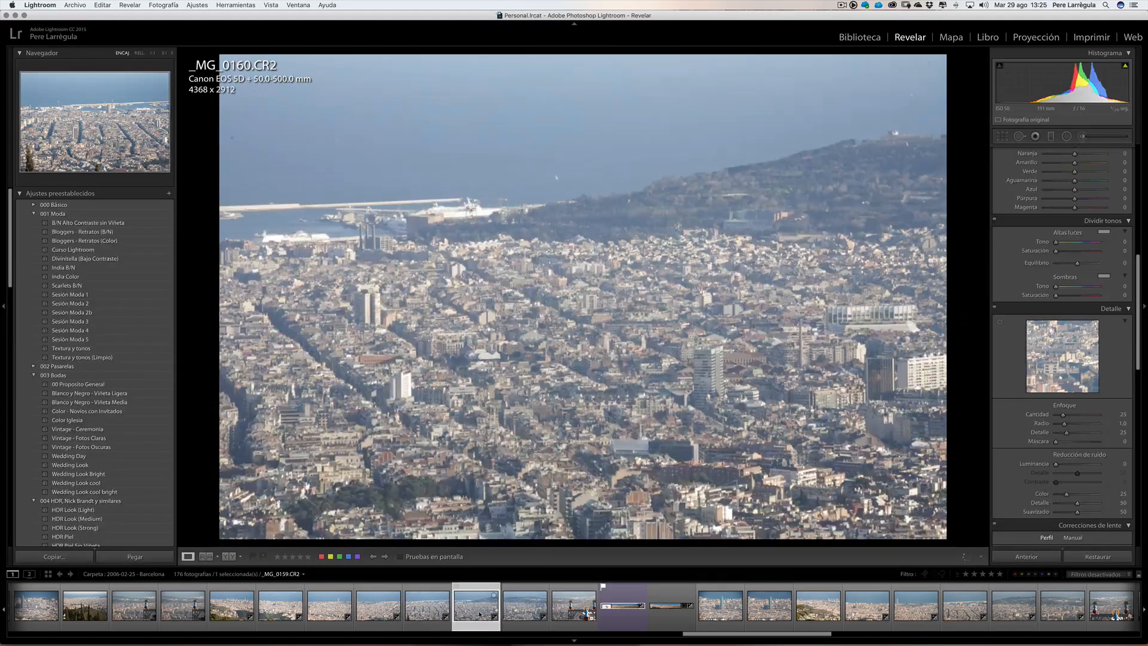
left_click(532, 612)
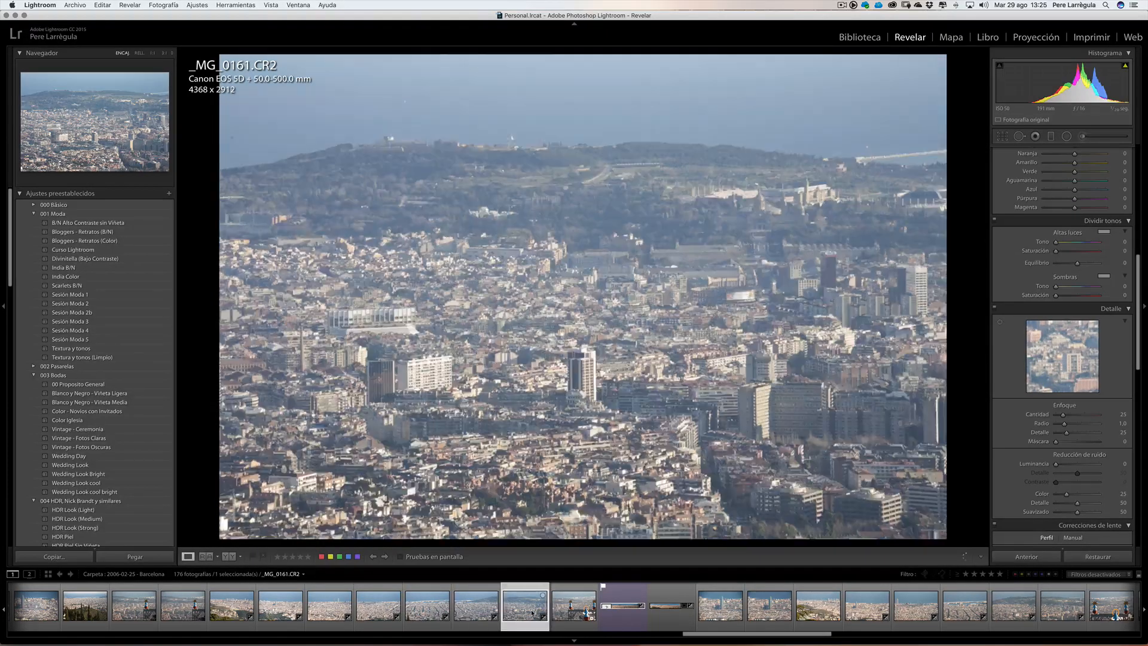
left_click(238, 609)
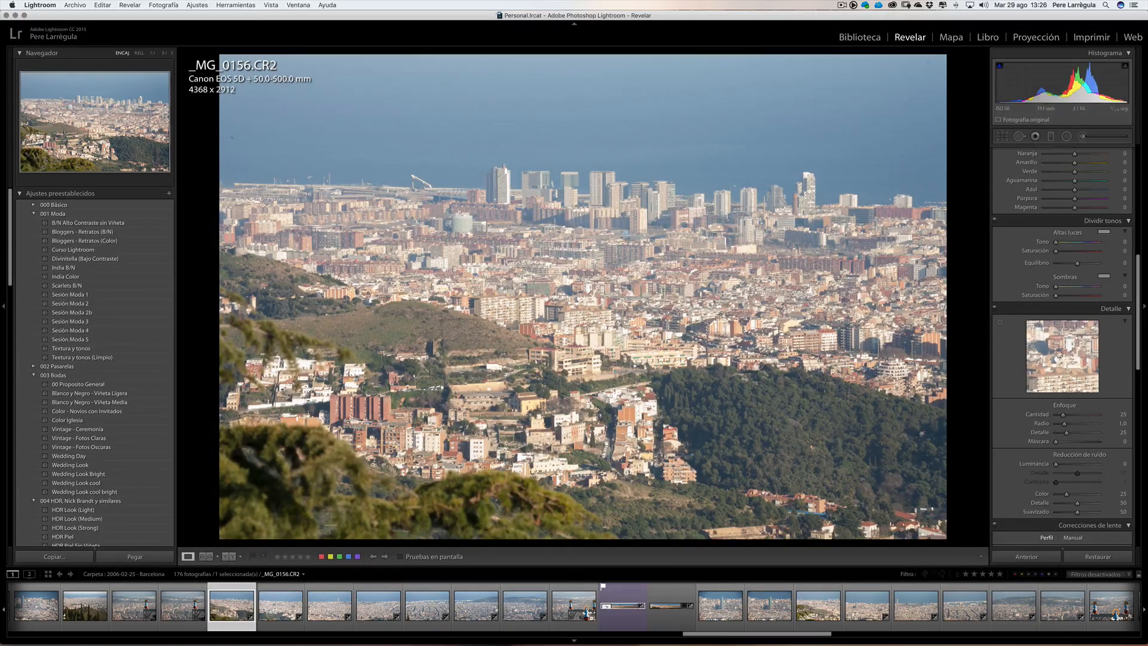
scroll(1058, 361, "up", 10)
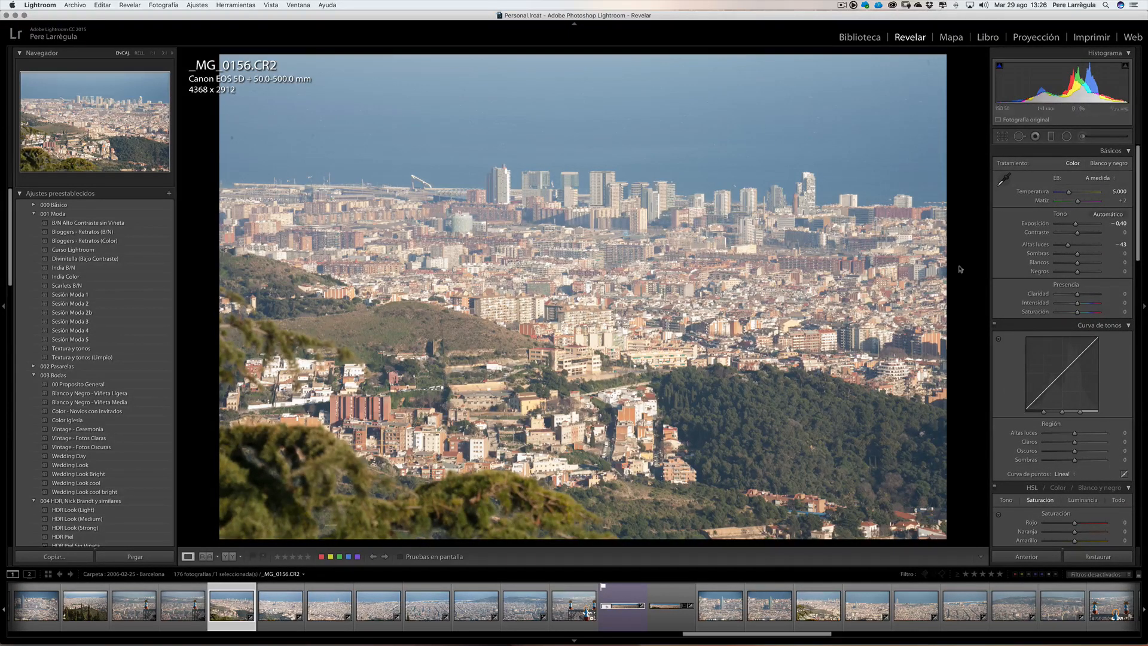
left_click(476, 609)
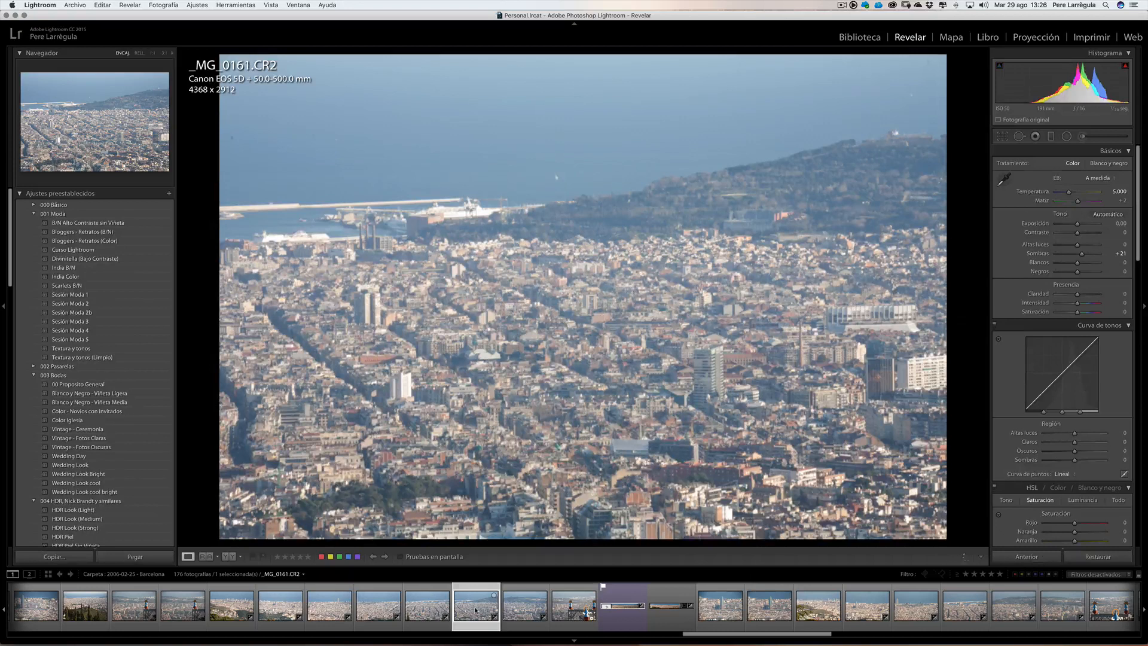
left_click(228, 610)
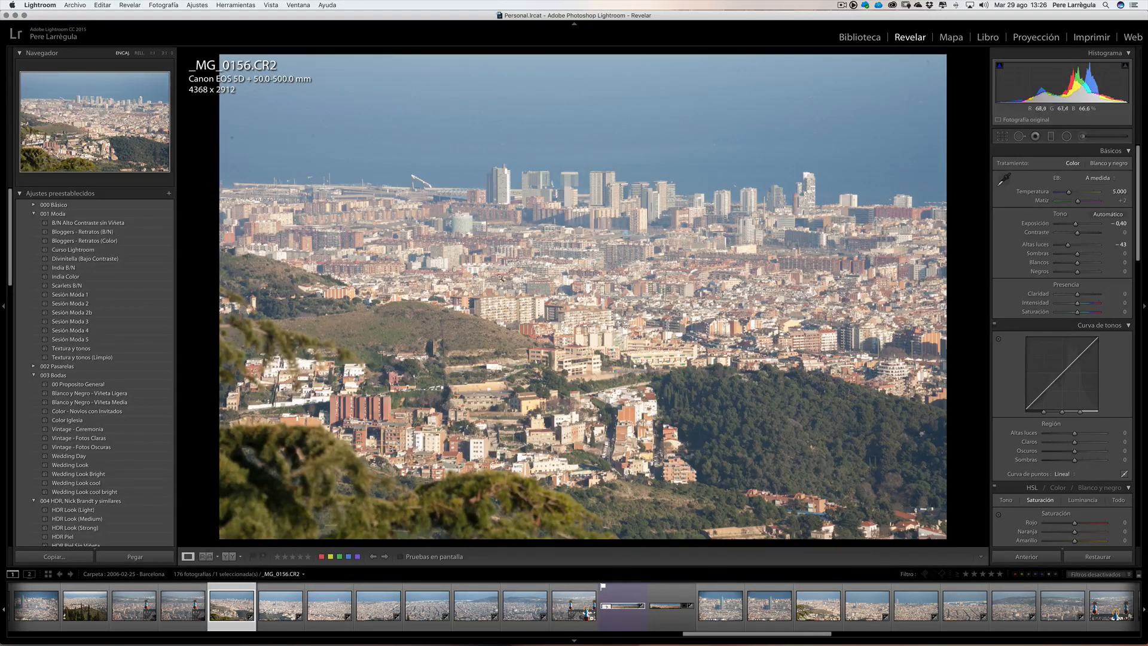
left_click(525, 607)
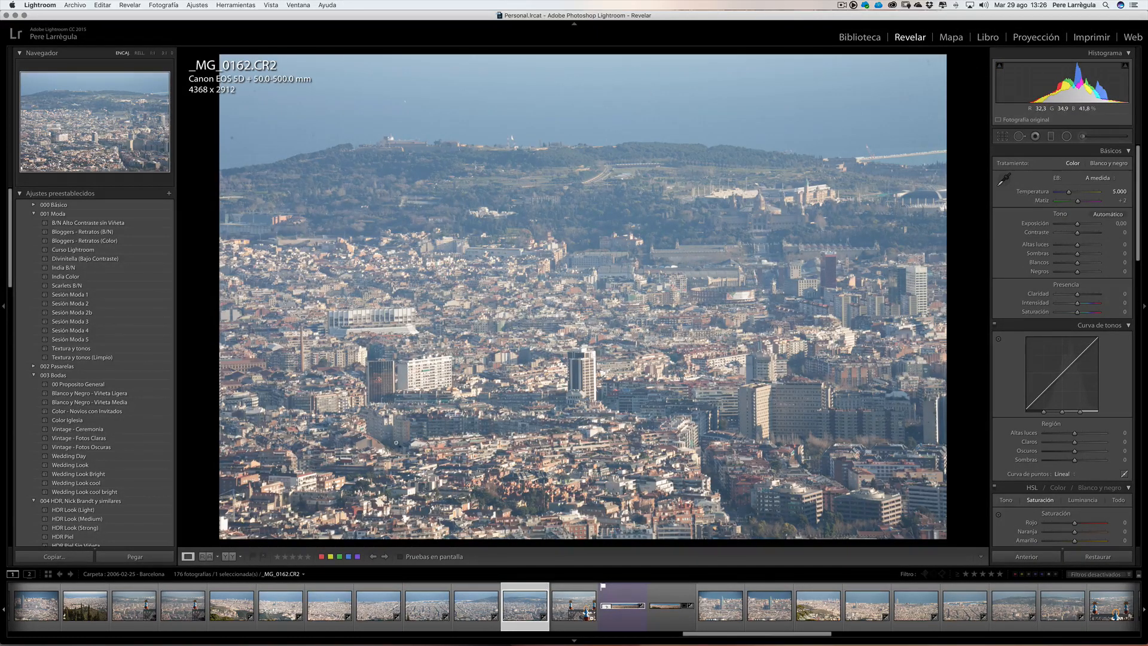
left_click(228, 605)
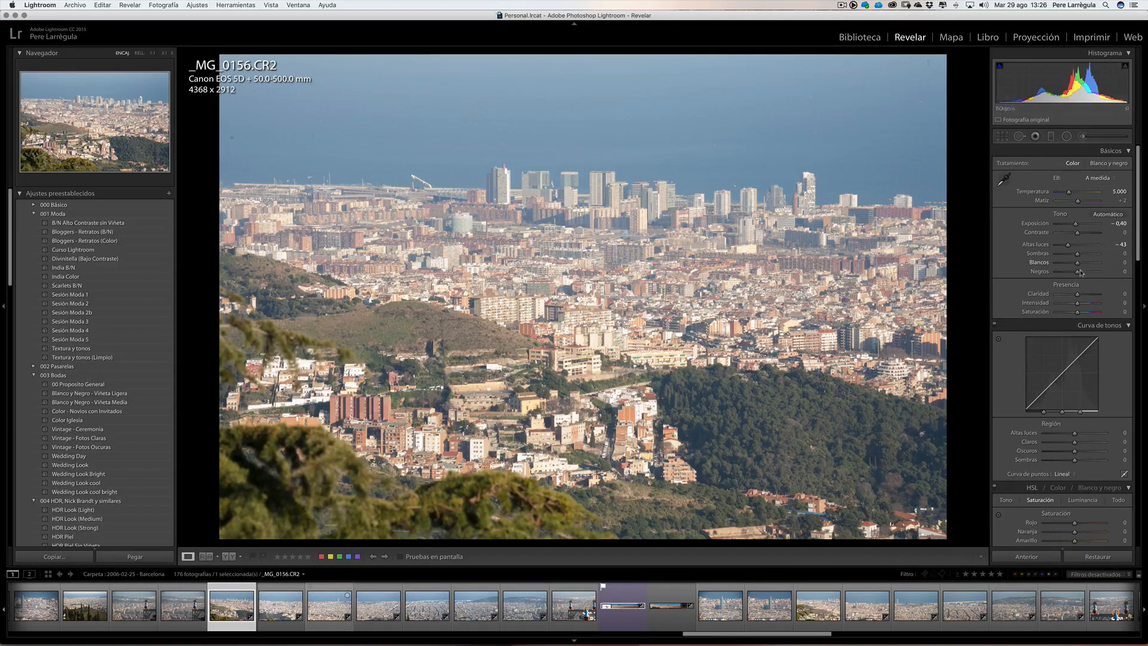
Step: Set the sharpening amount to 72 and the masking to 82 on photo _MG_0156.CR2
scroll(1084, 290, "down", 10)
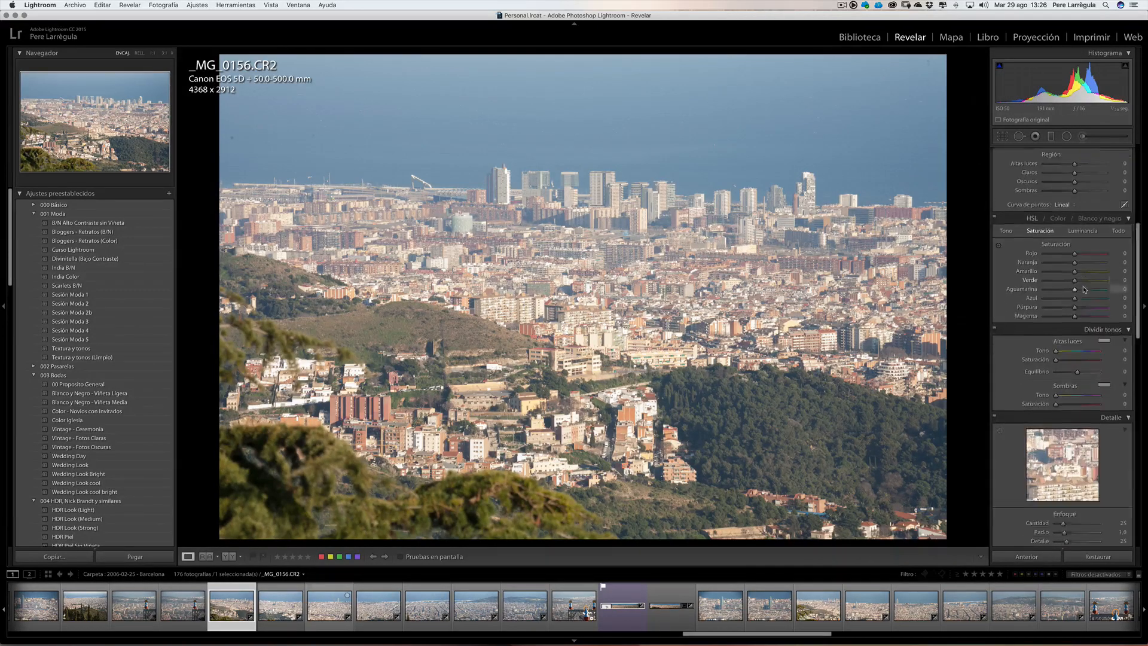
scroll(1083, 290, "down", 5)
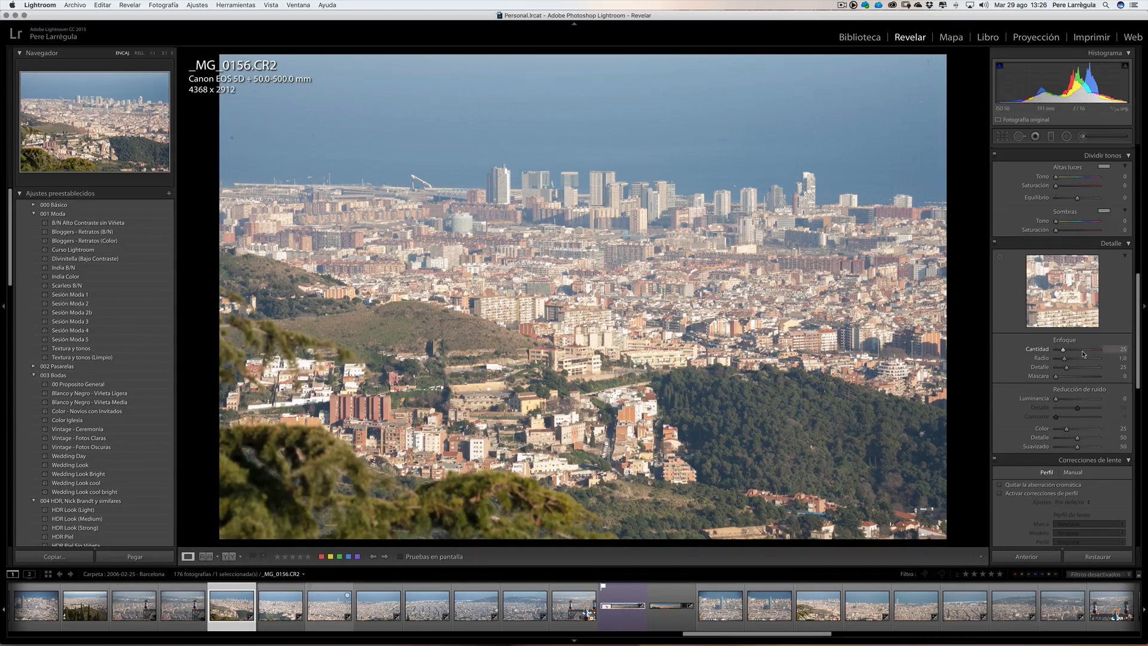
left_click_drag(1064, 352, 1079, 353)
left_click_drag(1057, 378, 1090, 377)
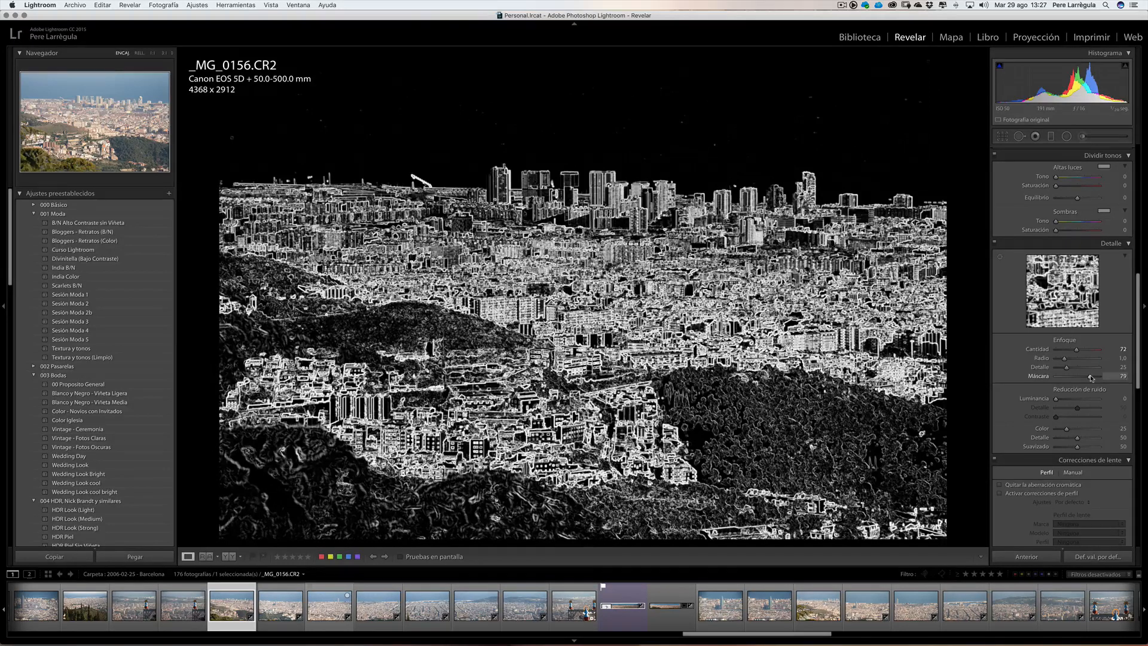
left_click_drag(1090, 377, 1092, 378)
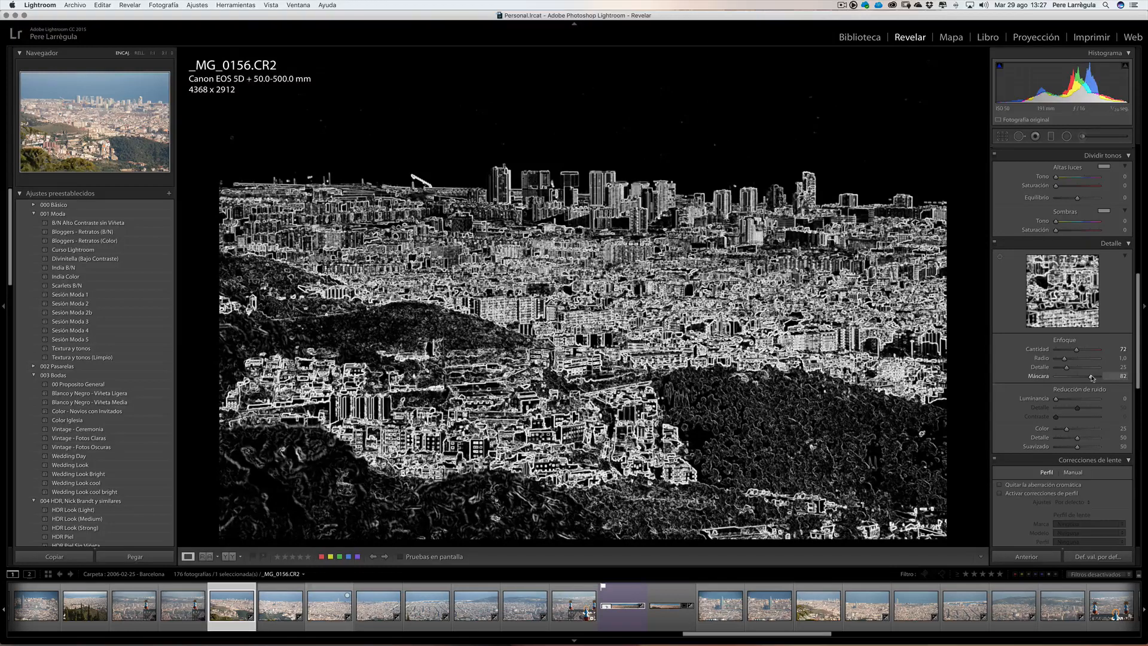
left_click_drag(1092, 378, 1092, 378)
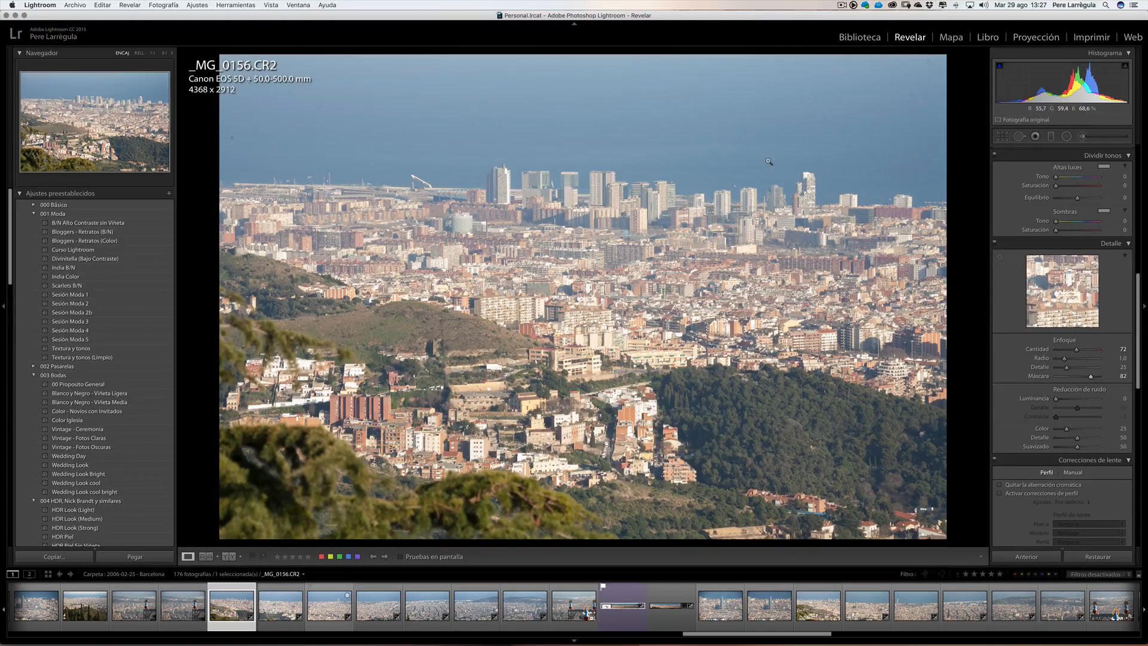
Step: Synchronize all settings except spot removal and crop from _MG_0156 to the consecutive photos through _MG_0162
left_click(273, 605)
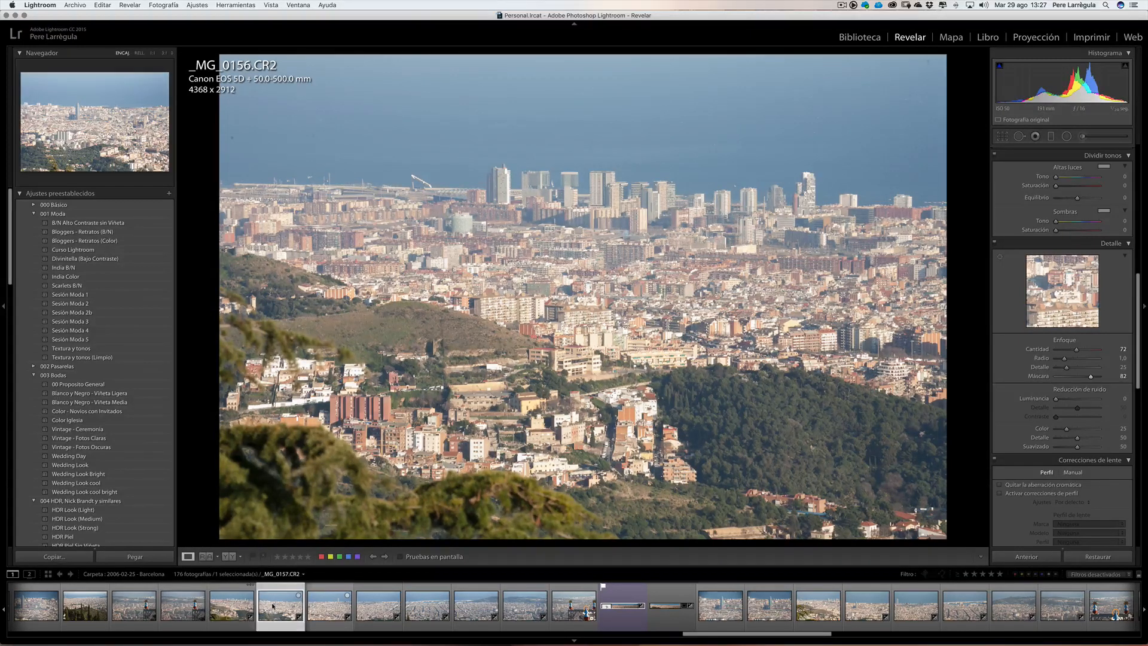
left_click(238, 607)
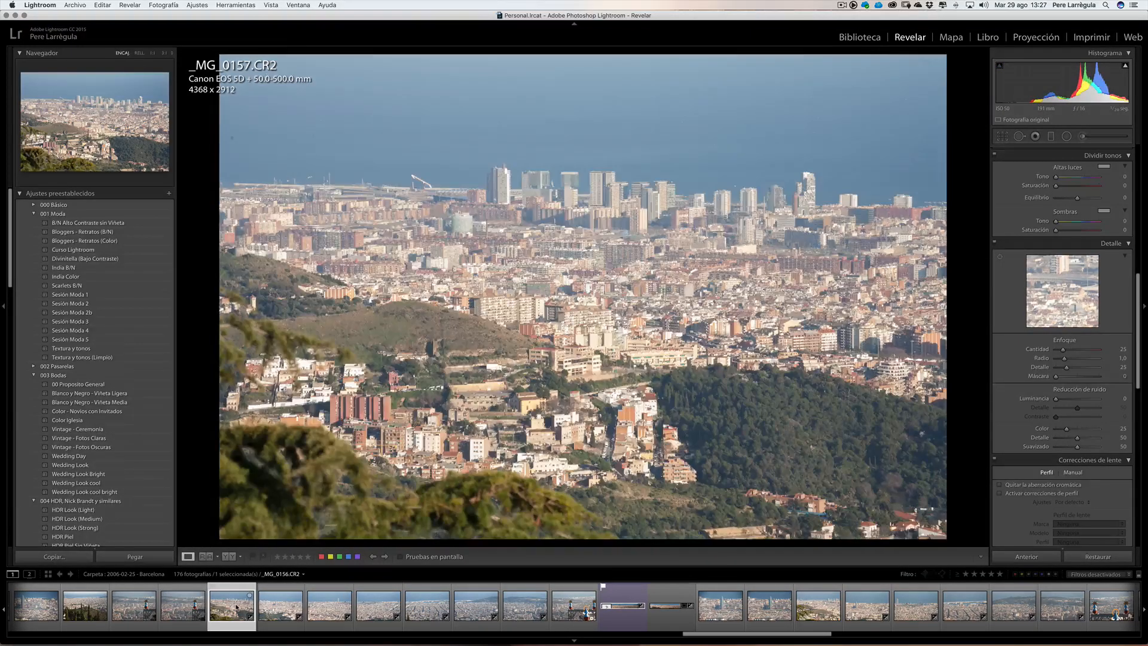
left_click(528, 607, "shift")
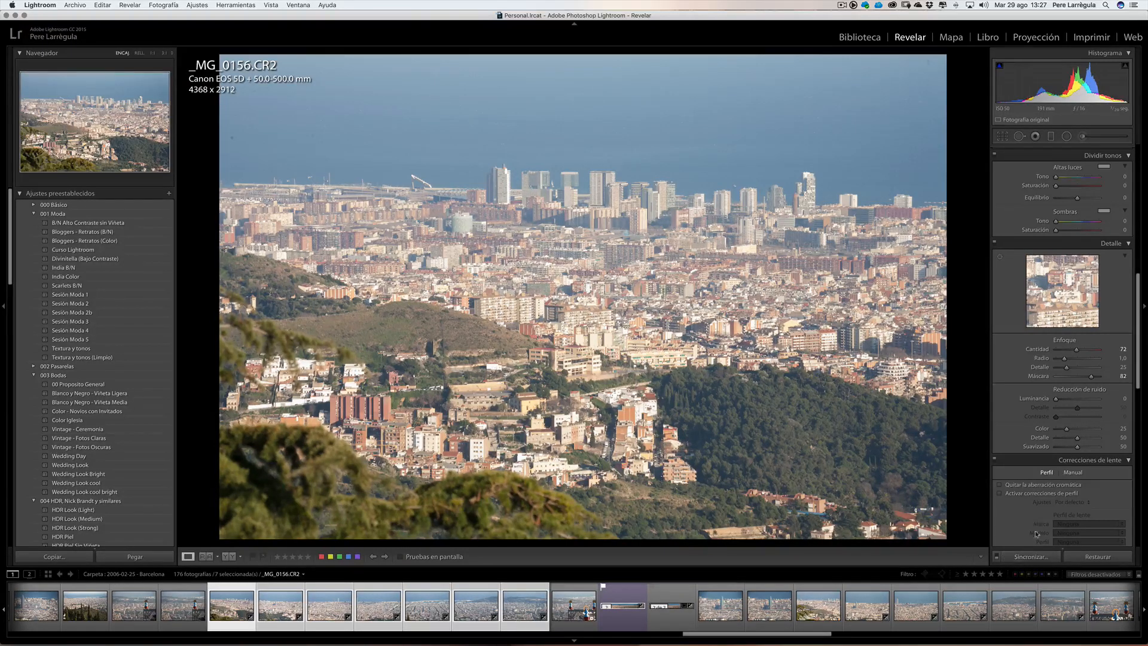
left_click(1030, 556)
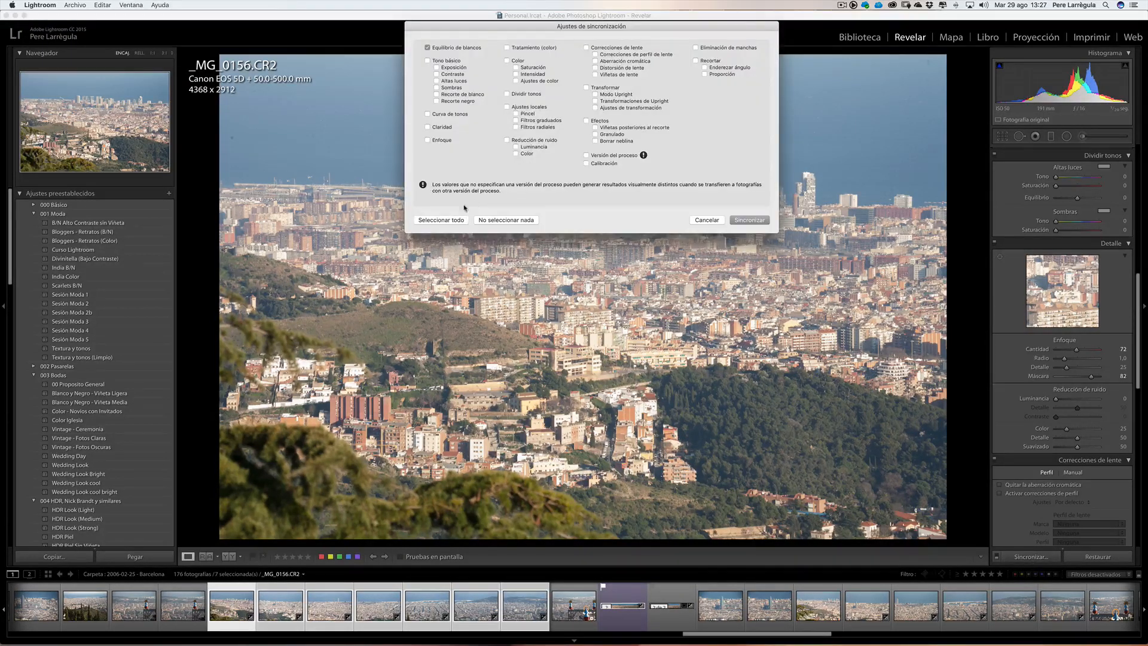
left_click(441, 220)
left_click(711, 61)
left_click(725, 48)
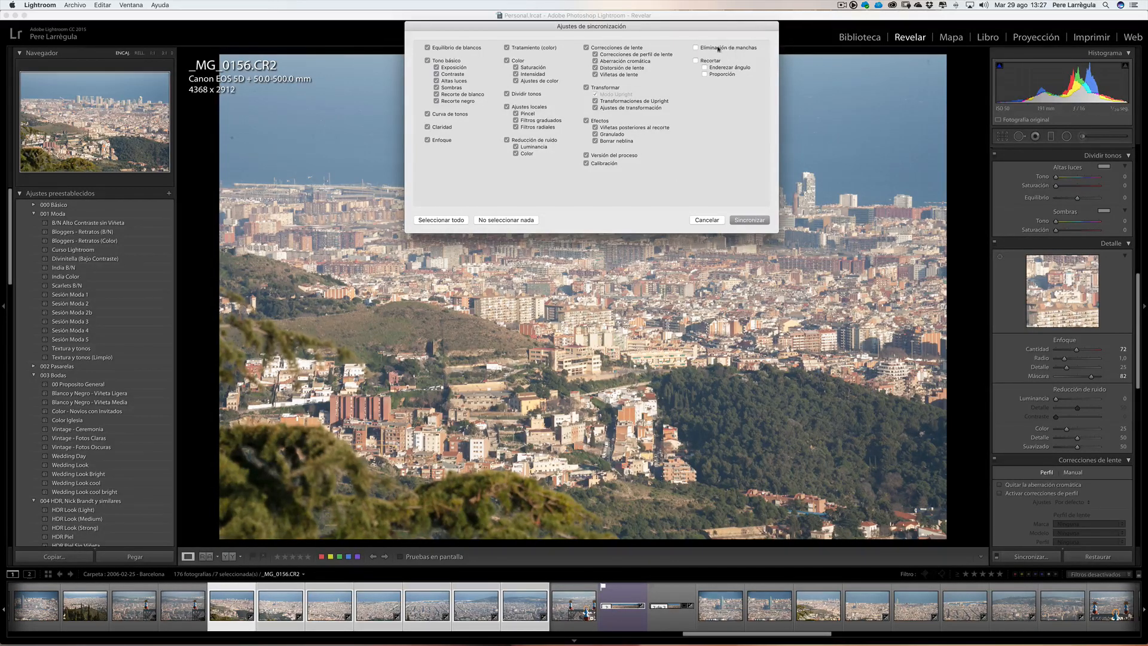
left_click(750, 220)
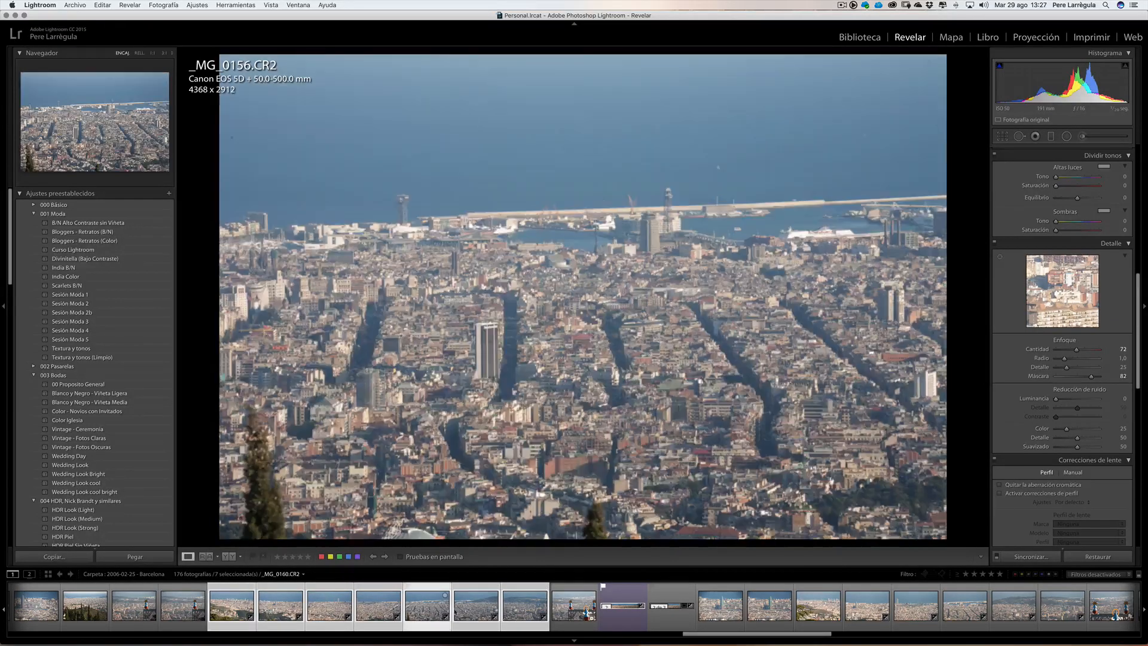
Step: Check the synchronized photos and start a panorama merge of the seven selected shots with _MG_0156 active
left_click(427, 607)
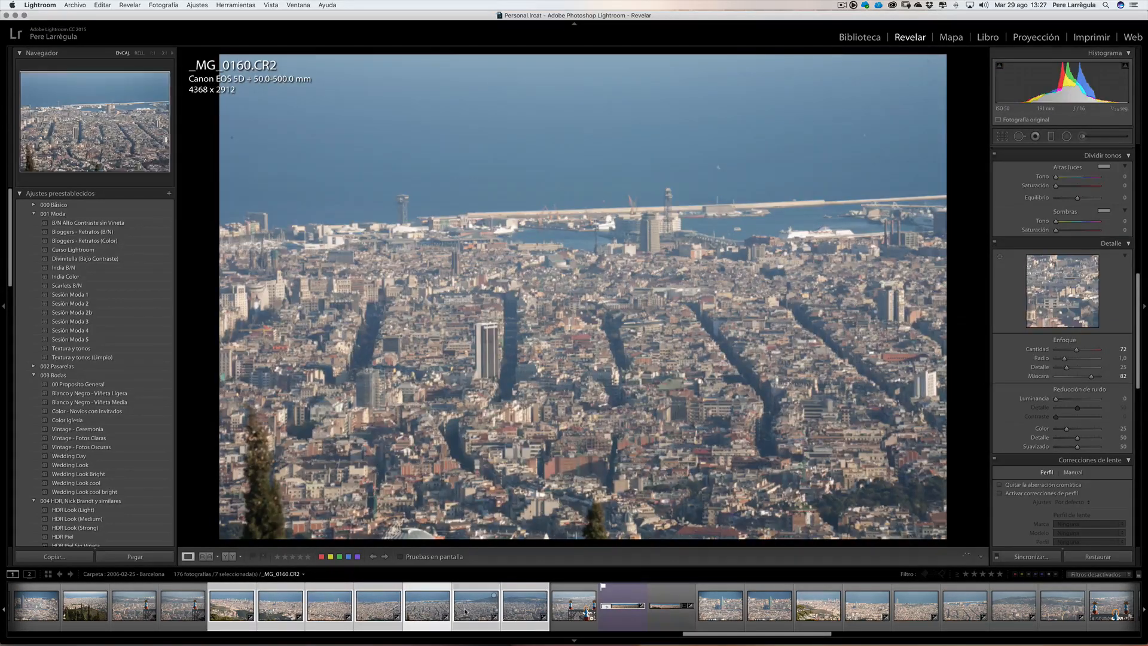
left_click(465, 611)
left_click(502, 610)
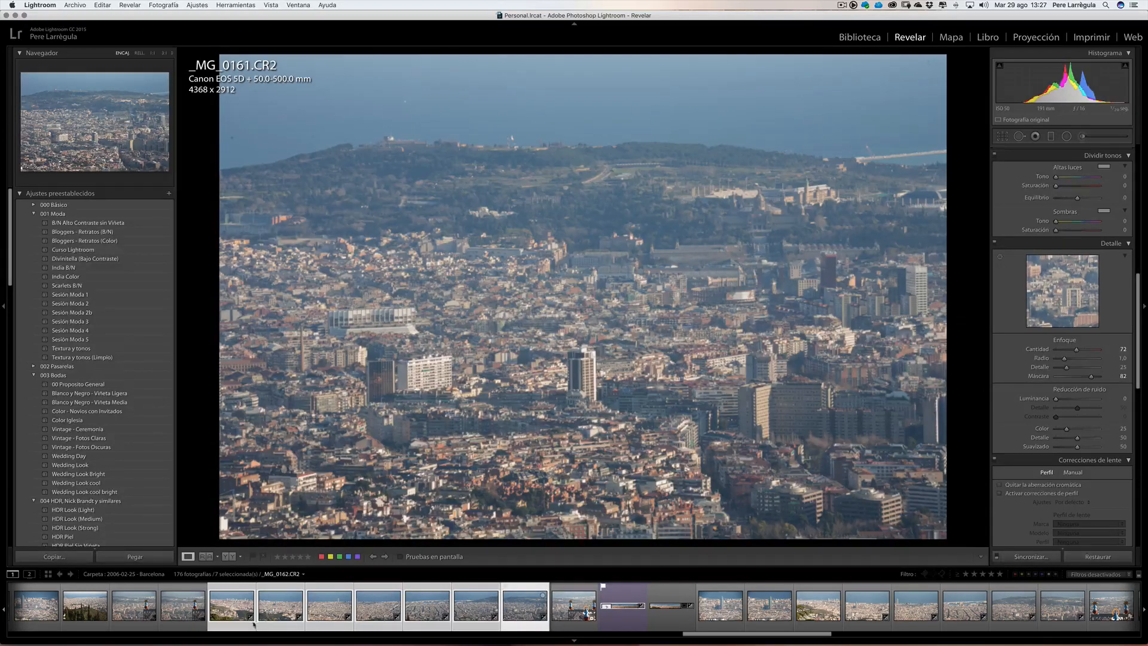
left_click(226, 609)
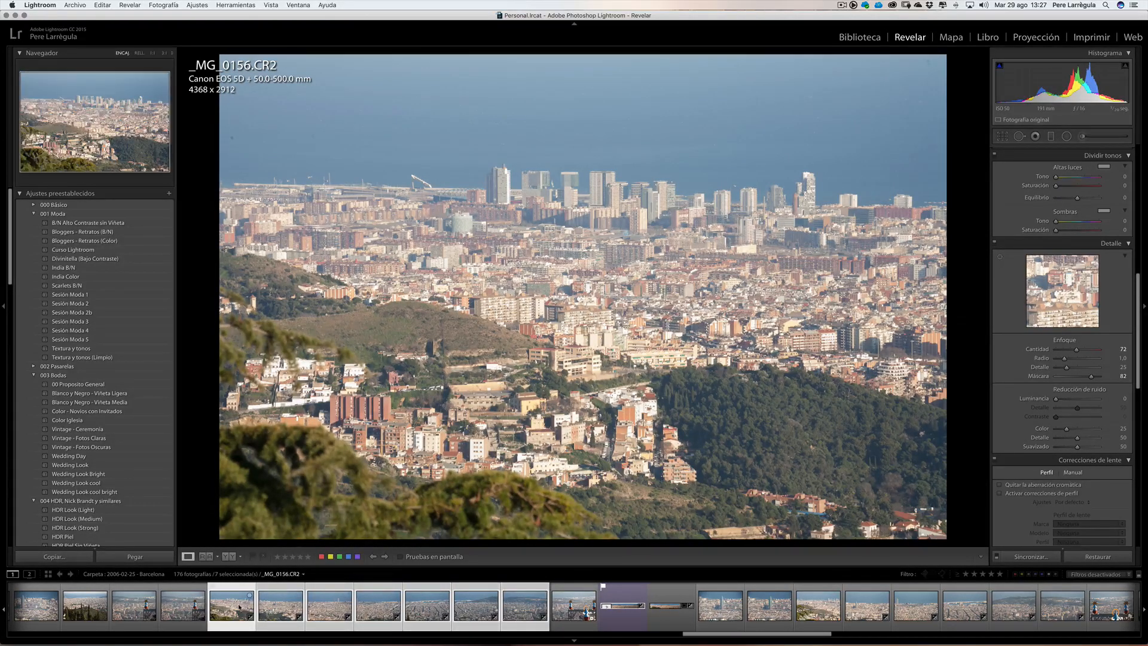
right_click(238, 606)
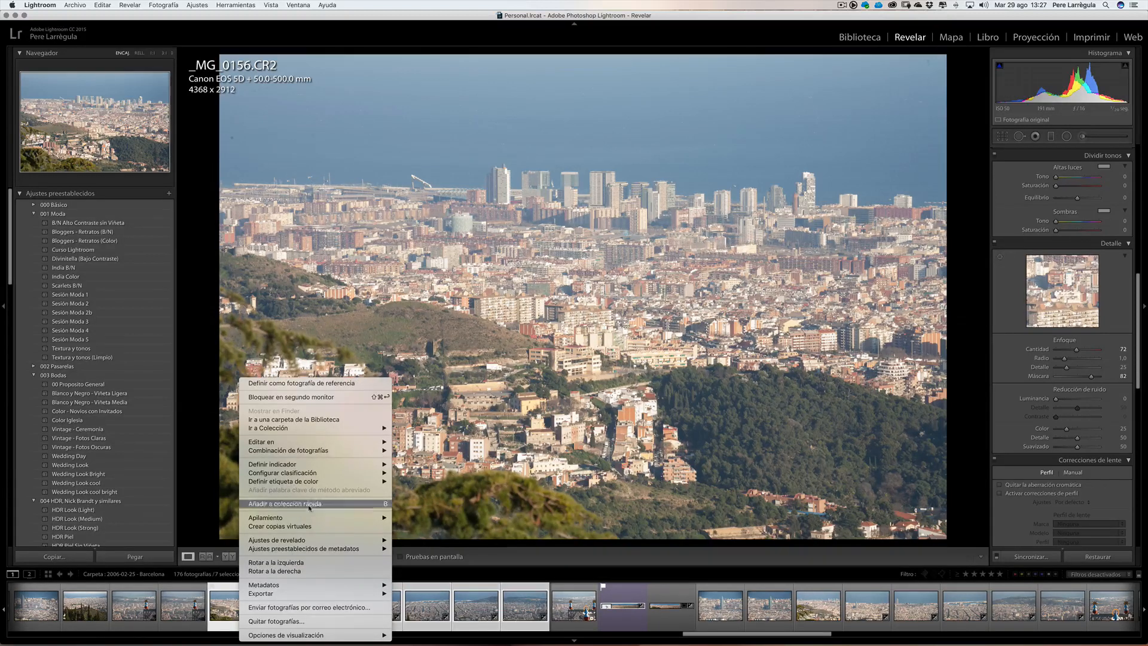
mouse_move(352, 450)
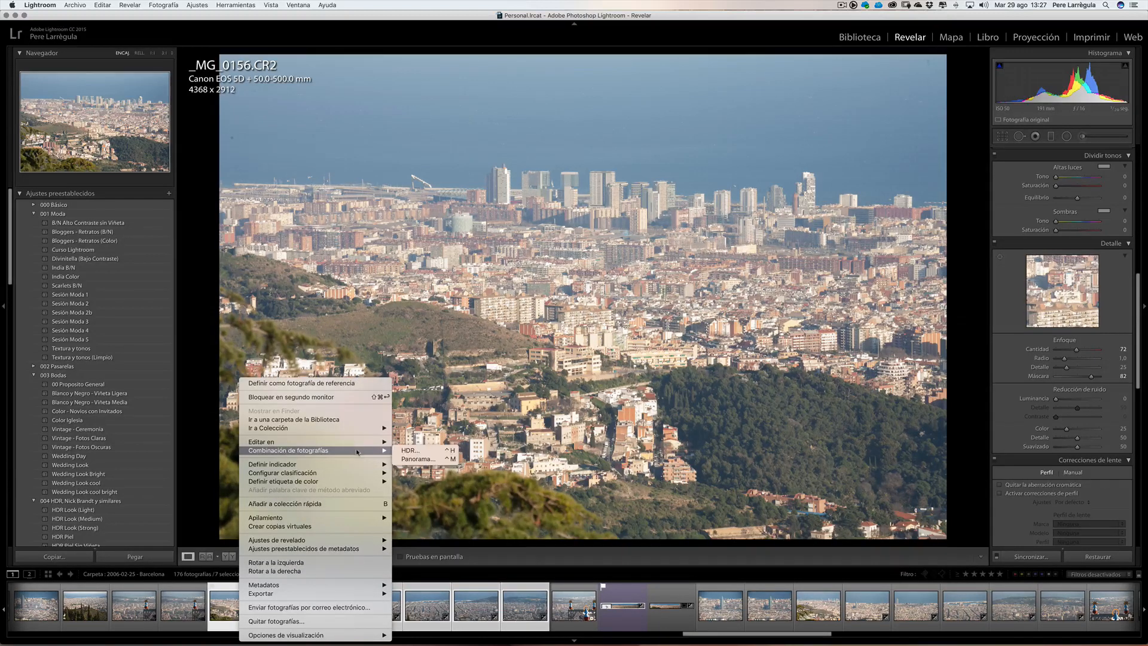
left_click(421, 460)
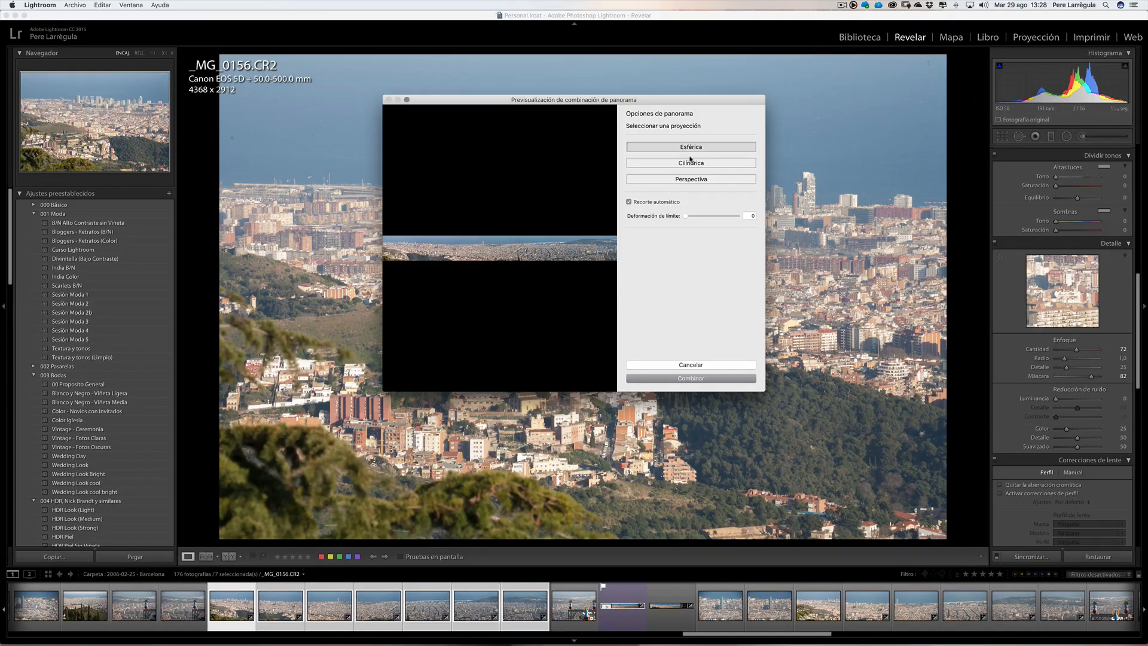
Step: Try the Cylindrical and Perspective projections in the panorama preview and return to Spherical
left_click(692, 163)
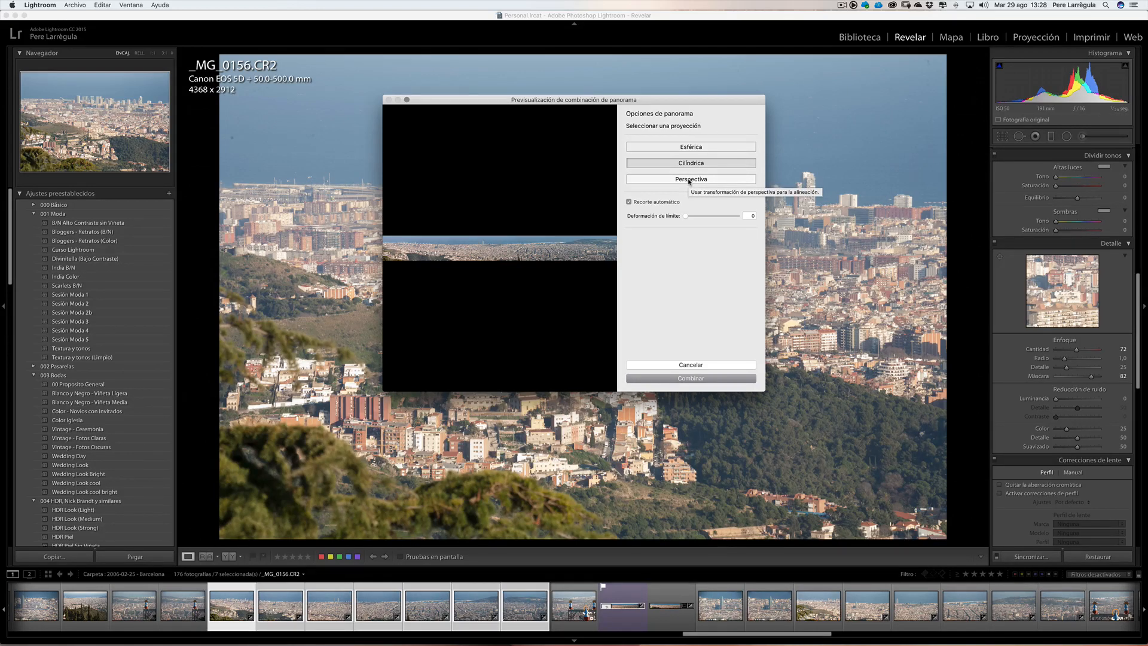
left_click(689, 180)
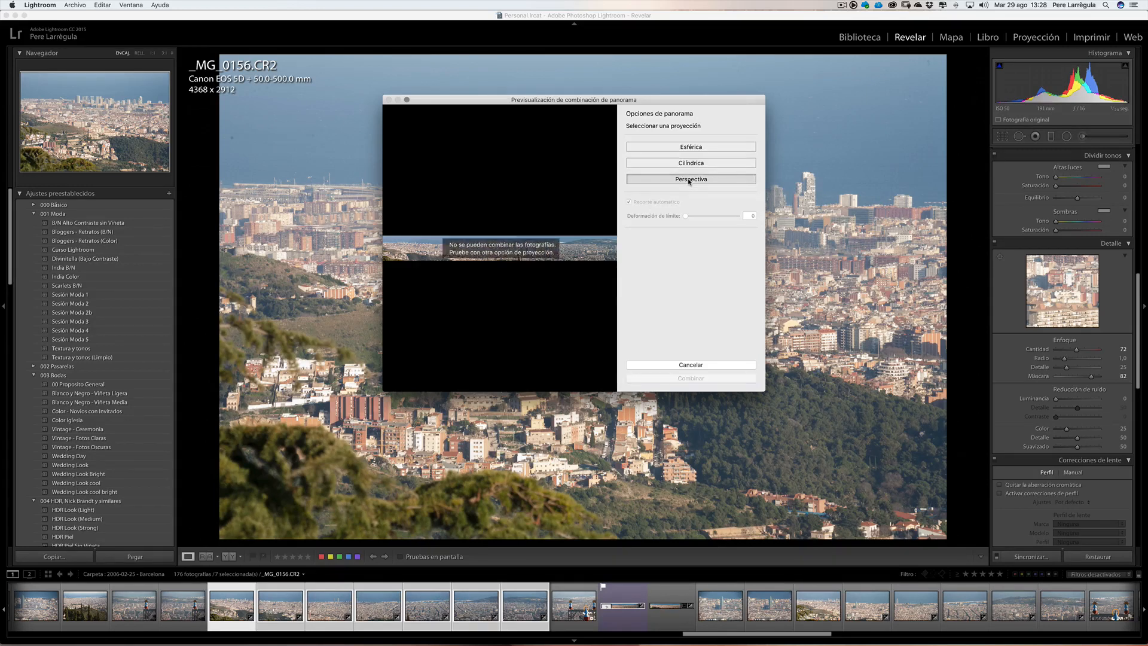
left_click(672, 150)
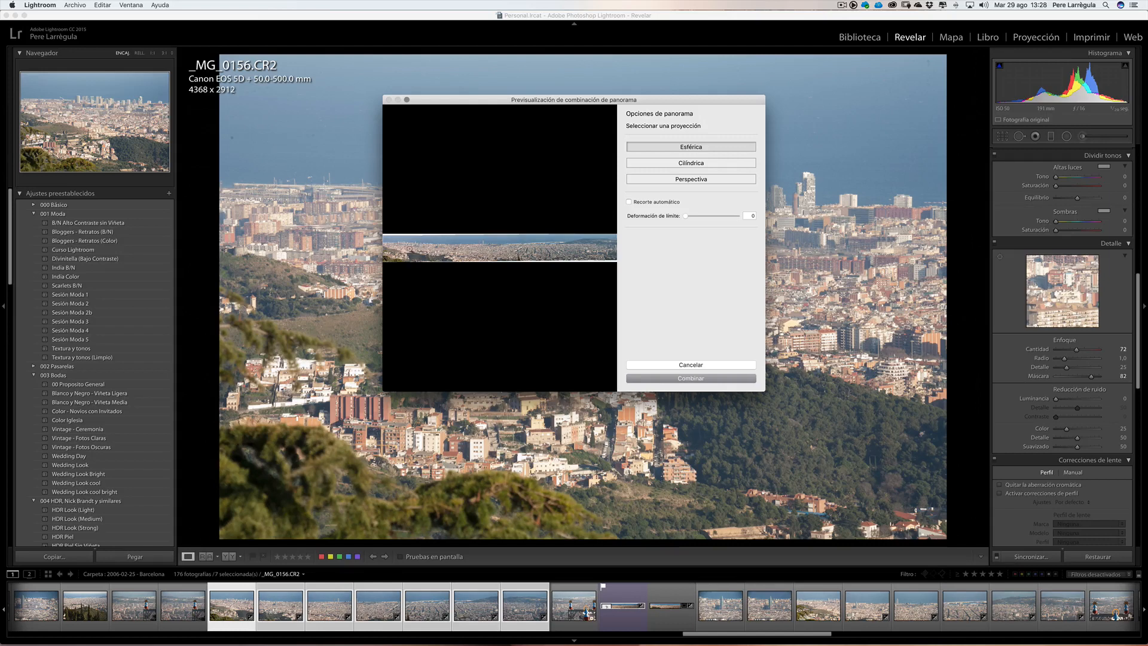
Step: Compare the panorama preview with and without automatic cropping, leaving the cropping enabled
left_click(665, 202)
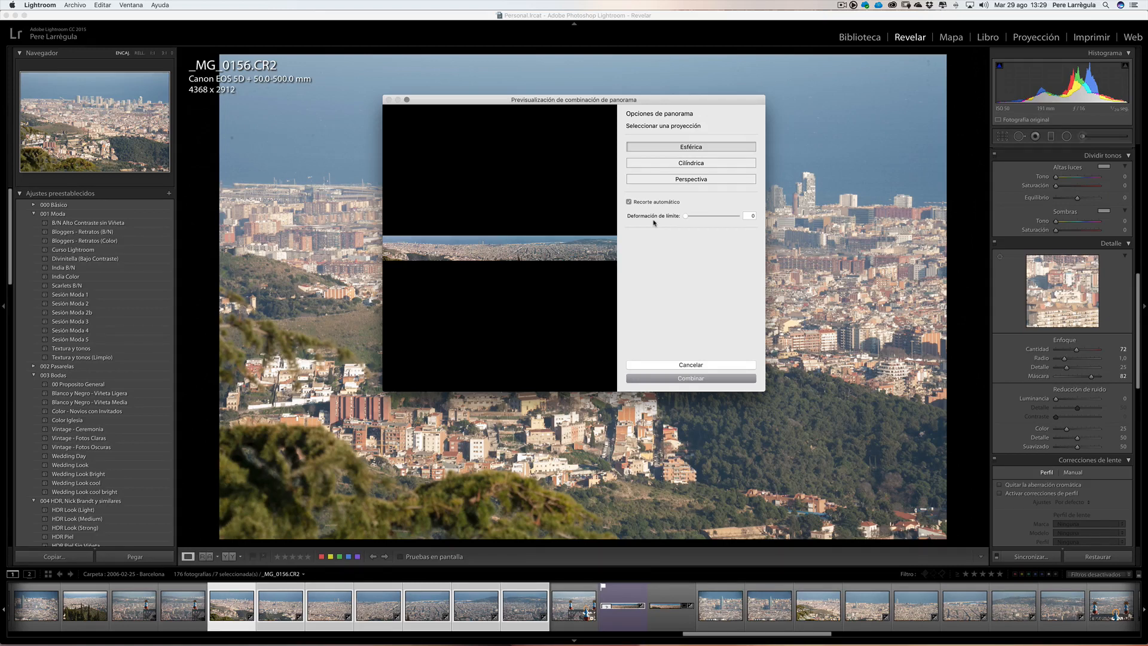
left_click(649, 204)
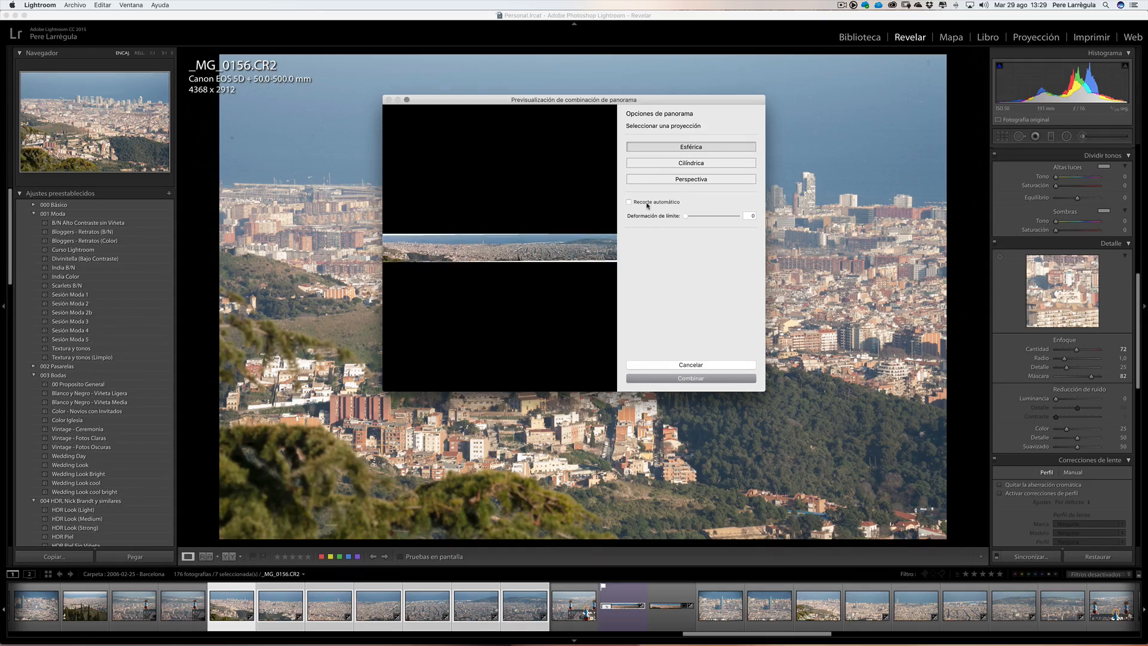
left_click(638, 203)
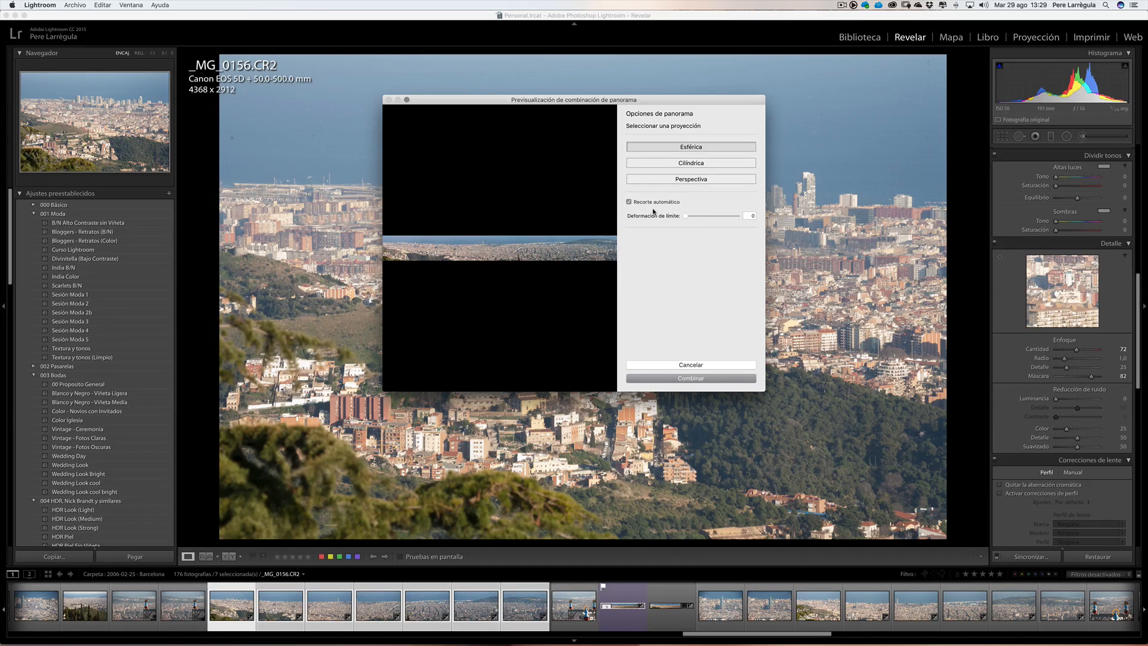
Step: Merge the photos into a panorama with boundary warp set to 100 and display the merged file
left_click_drag(686, 216, 744, 217)
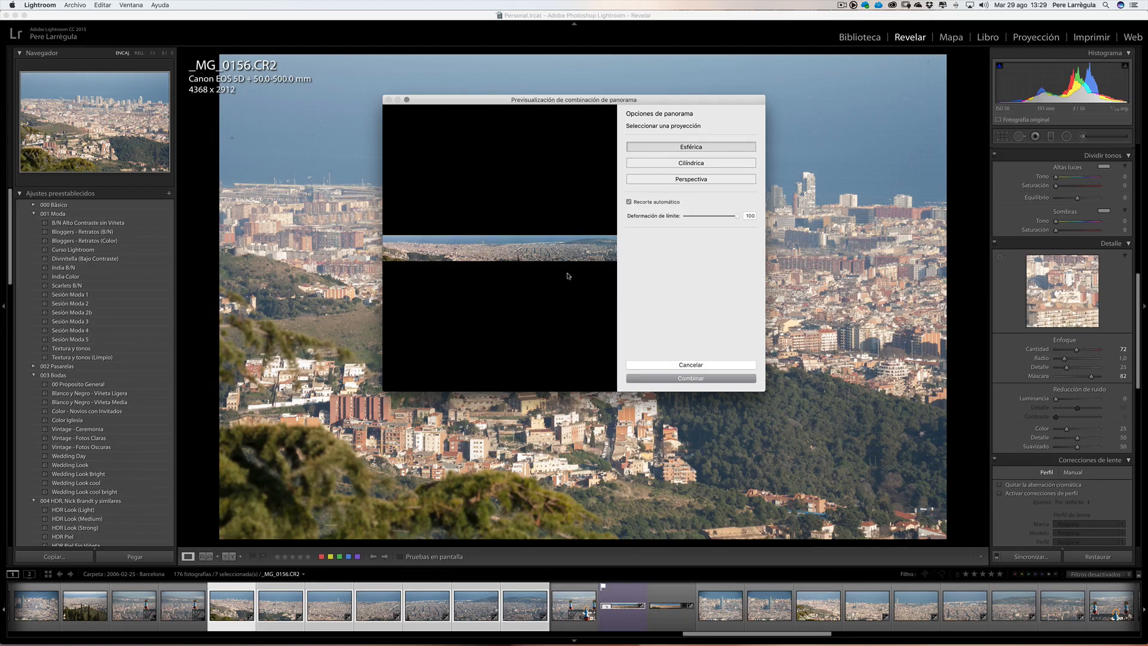
left_click(701, 379)
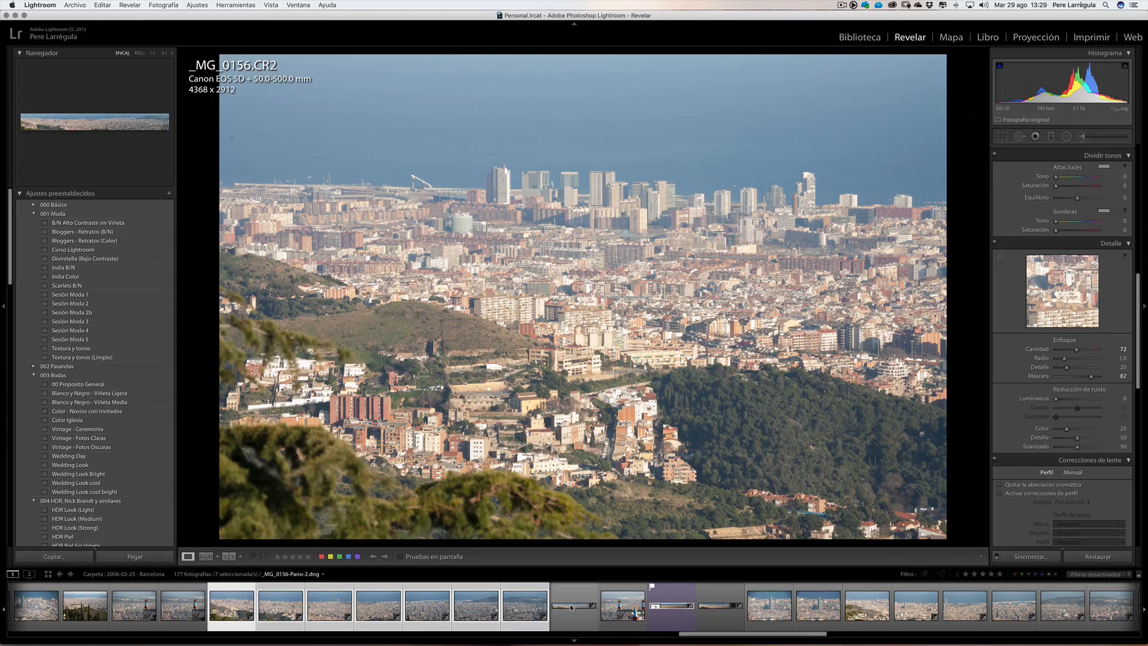
left_click(571, 606)
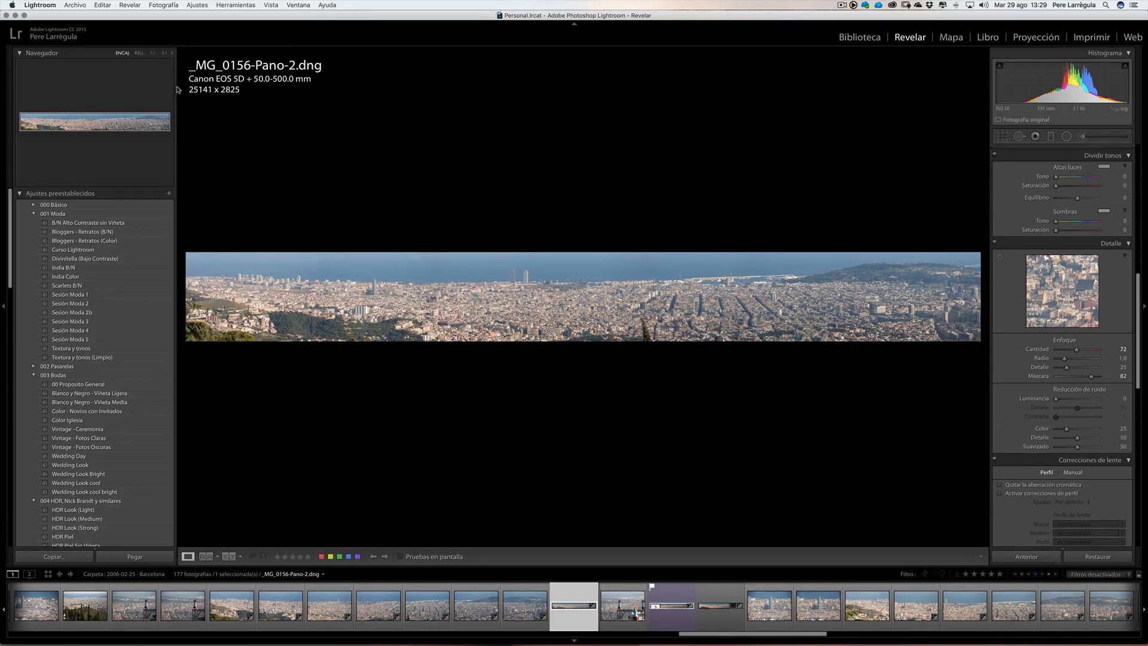
Step: Heal the dust spots in the sea above the waterfront of the merged panorama with the Spot Removal tool
left_click(553, 292)
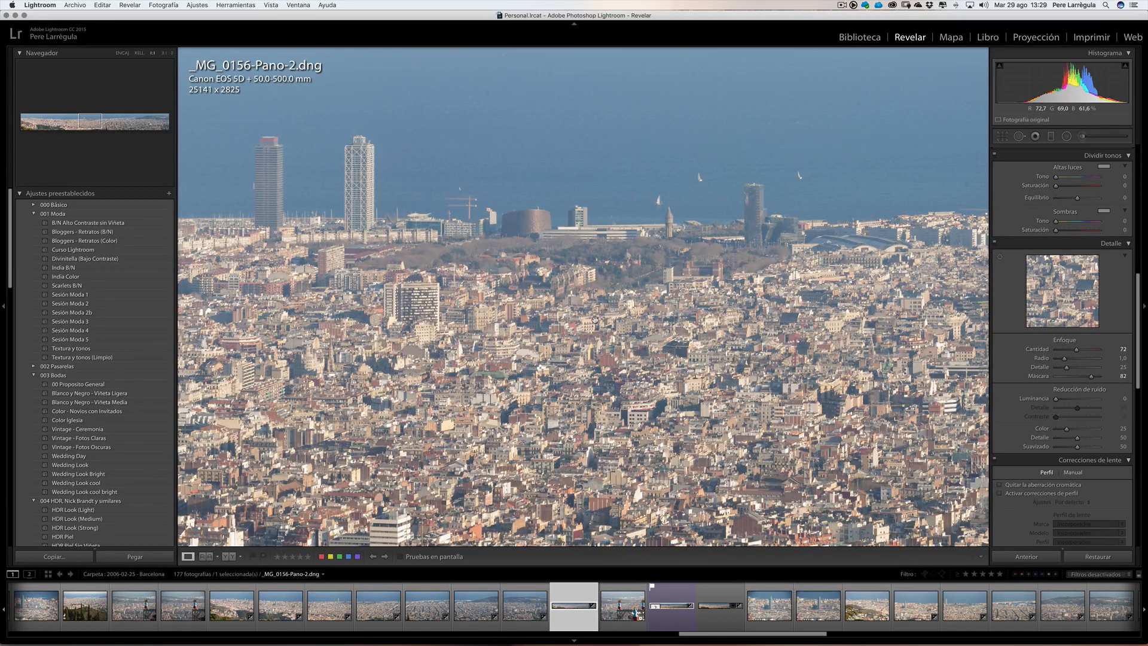
left_click(612, 343)
left_click(453, 267)
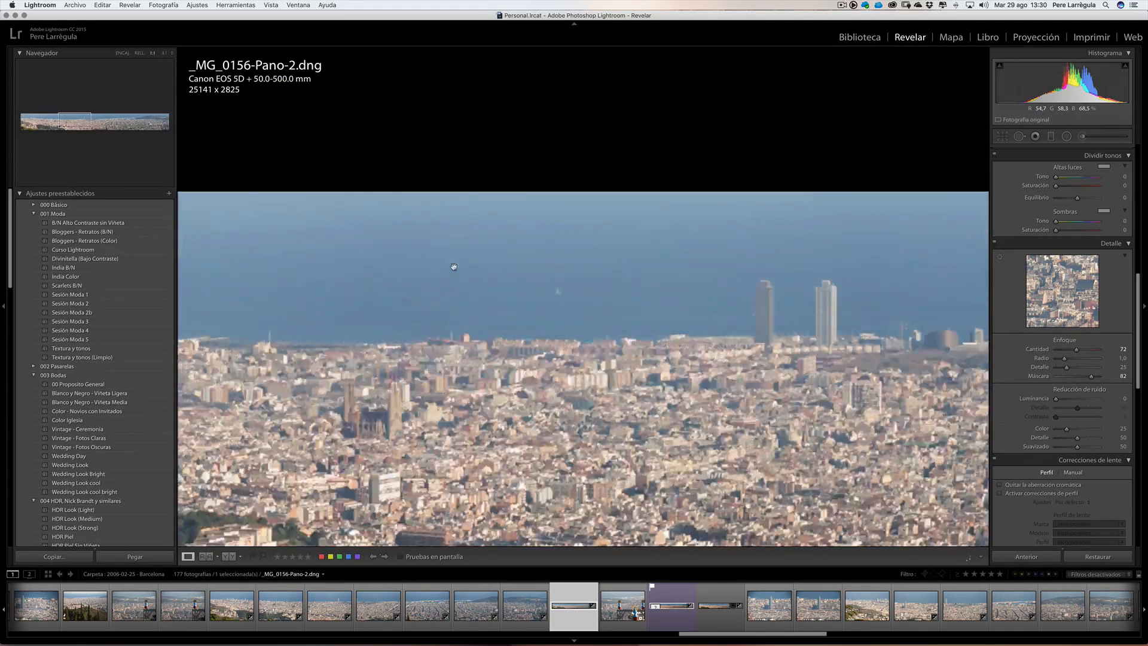
left_click_drag(569, 280, 235, 272)
left_click_drag(717, 323, 270, 346)
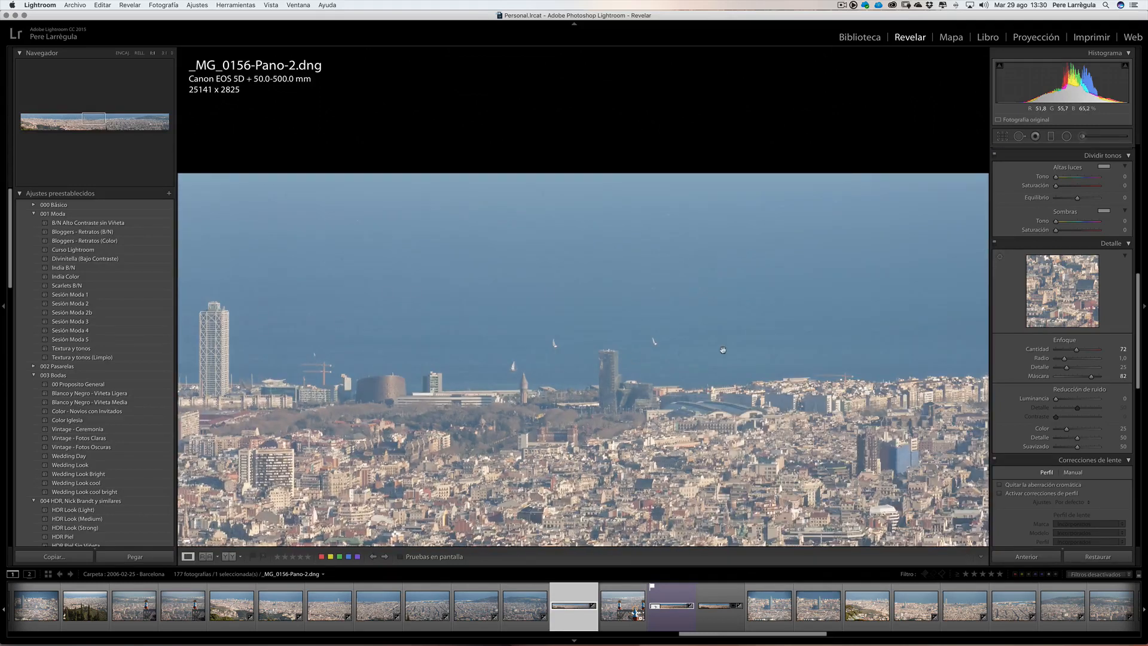
left_click_drag(712, 355, 234, 373)
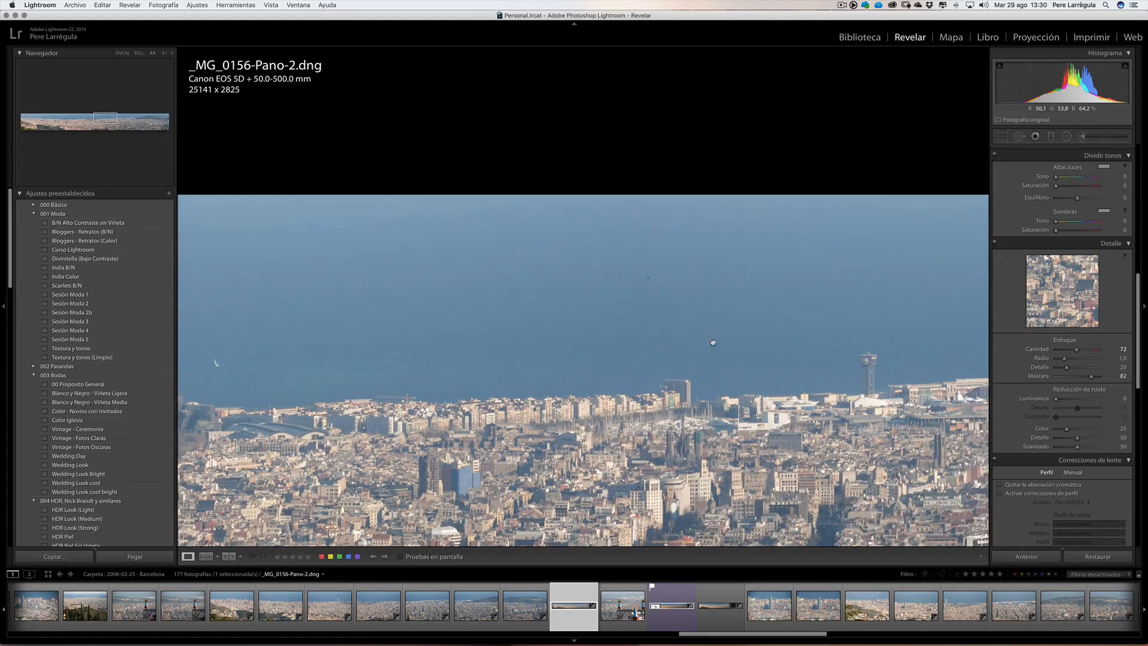
key("q")
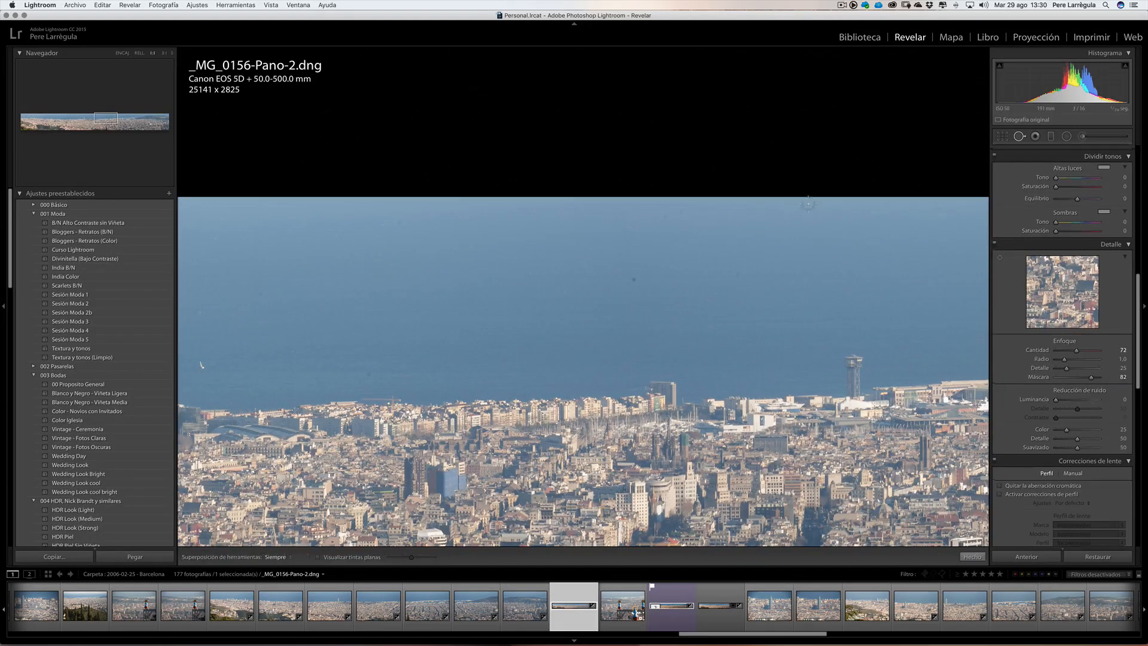
left_click(635, 279)
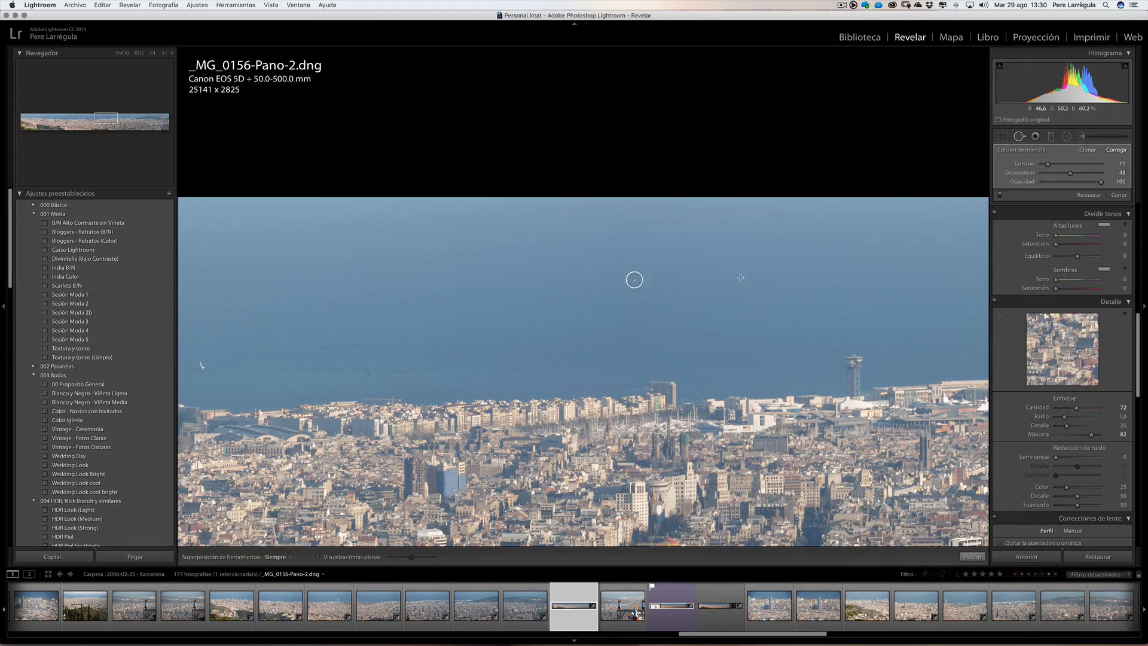
left_click(667, 215)
left_click(681, 211)
left_click(647, 210)
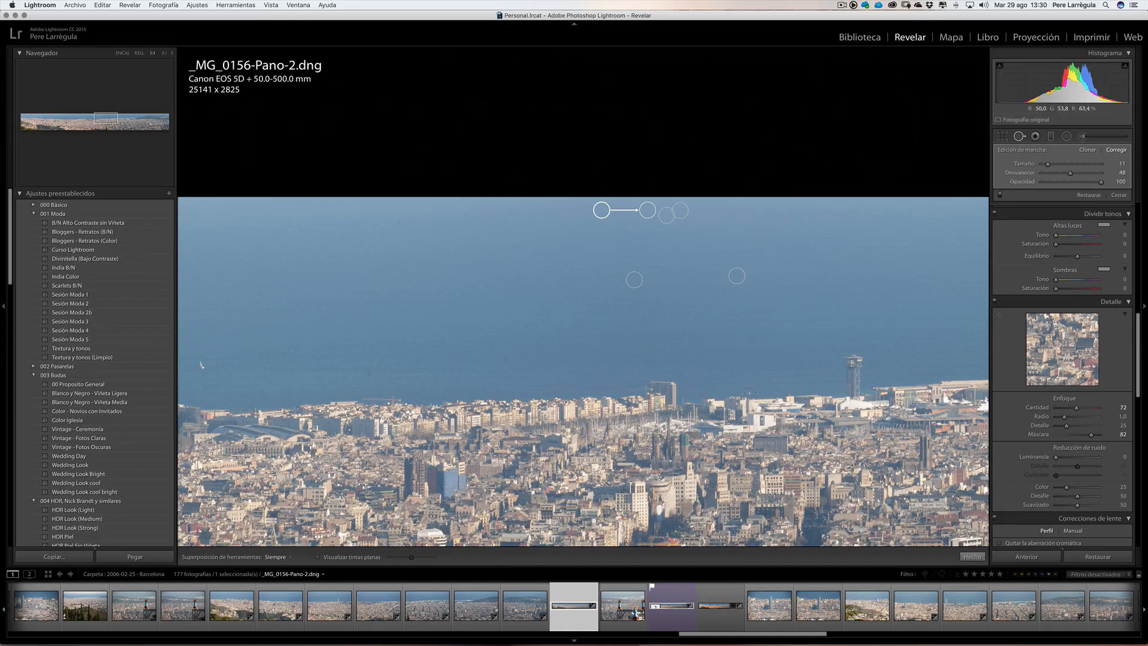
left_click(399, 223)
left_click(972, 556)
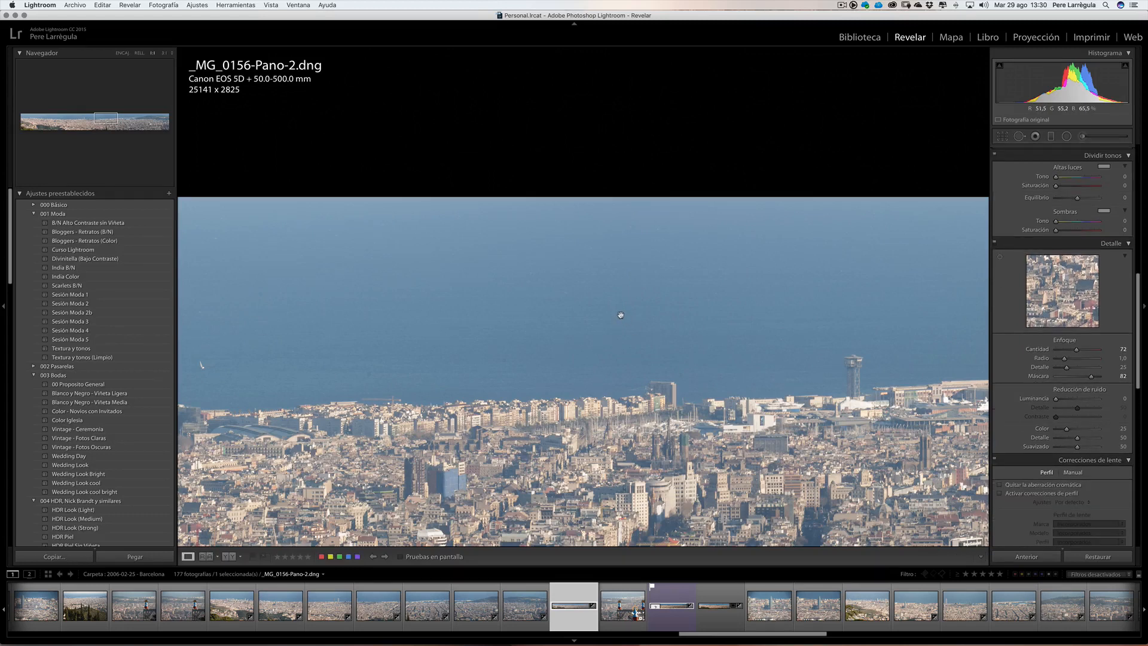
left_click(621, 316)
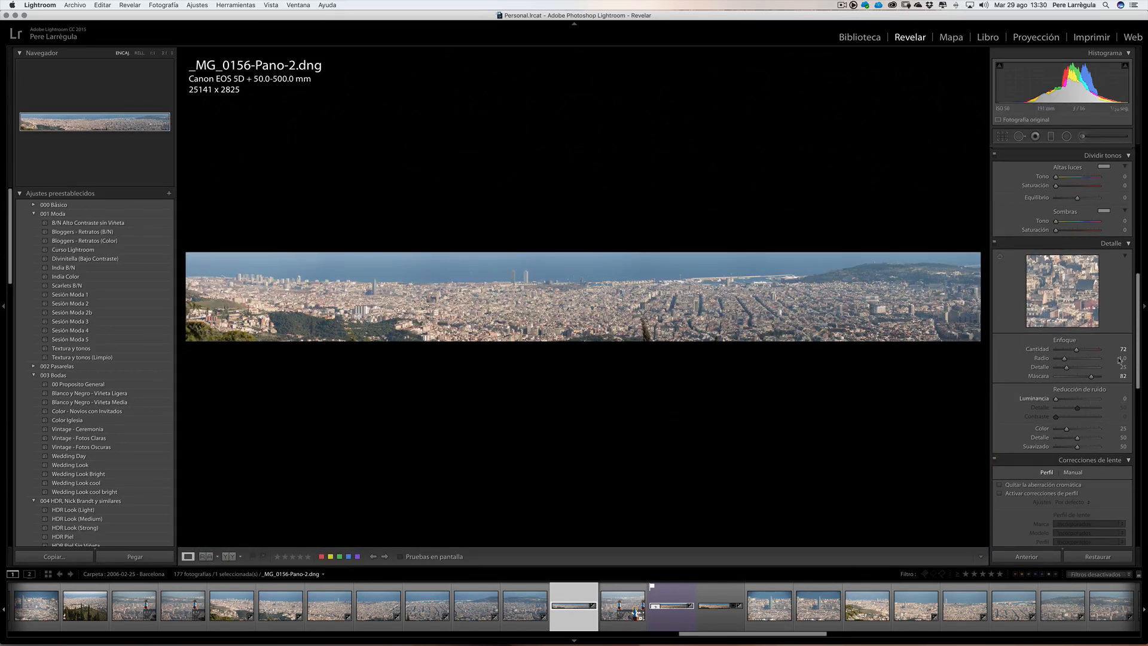
Step: Examine the merged panorama up close from the waterfront and port across to the city blocks at its far end
left_click_drag(1137, 331, 1143, 185)
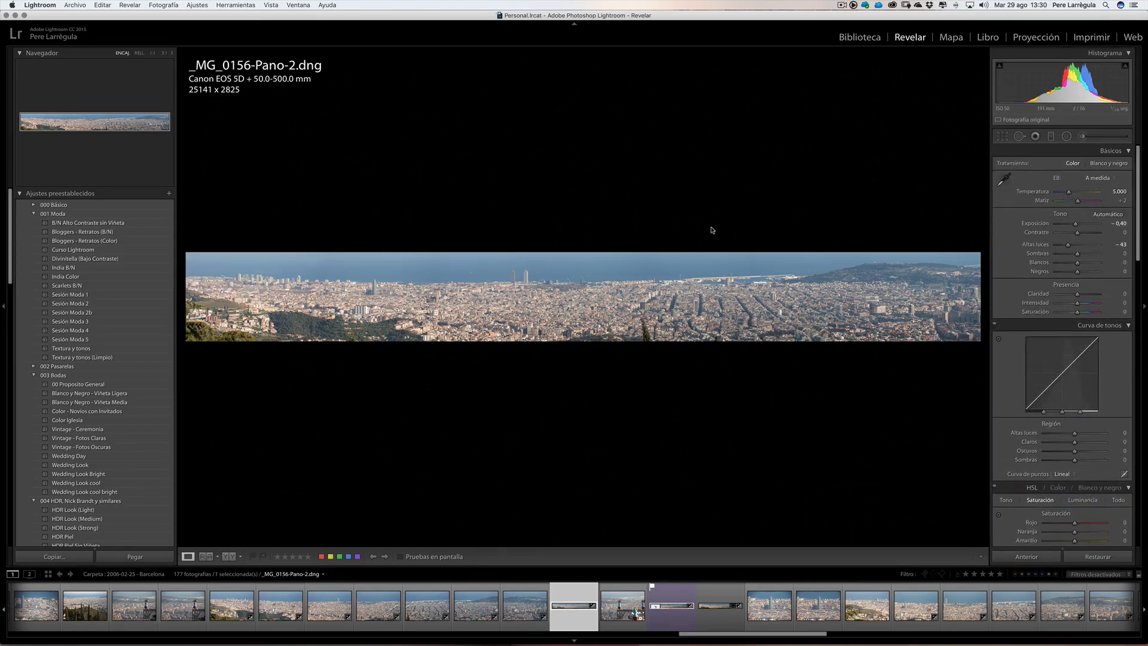
left_click(639, 274)
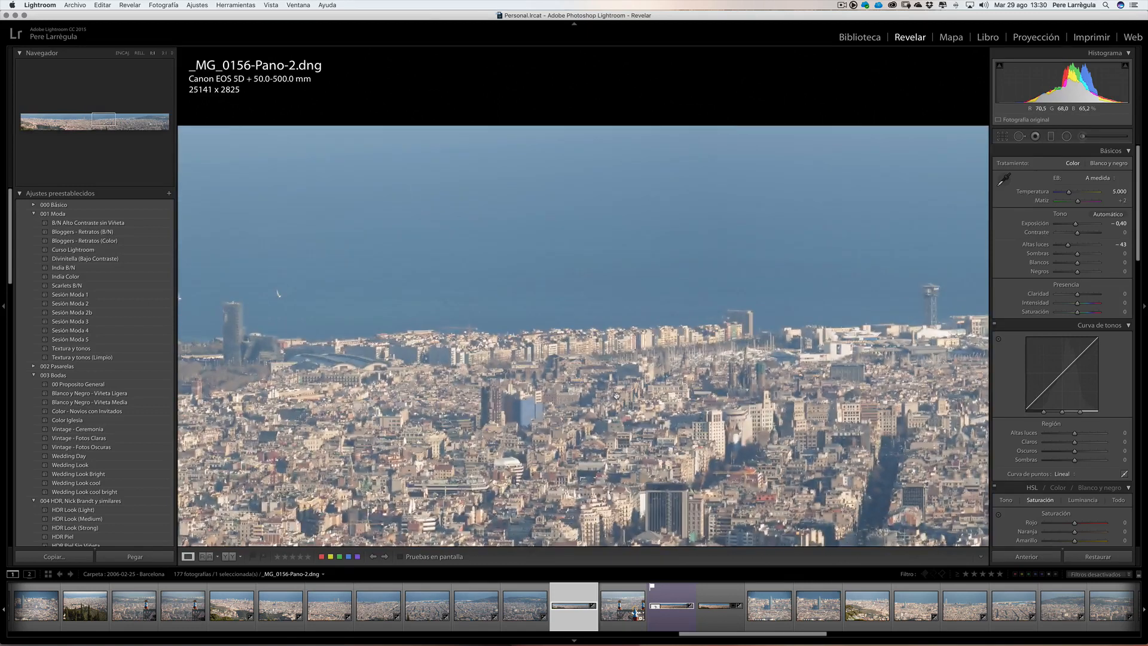
left_click_drag(752, 263, 350, 320)
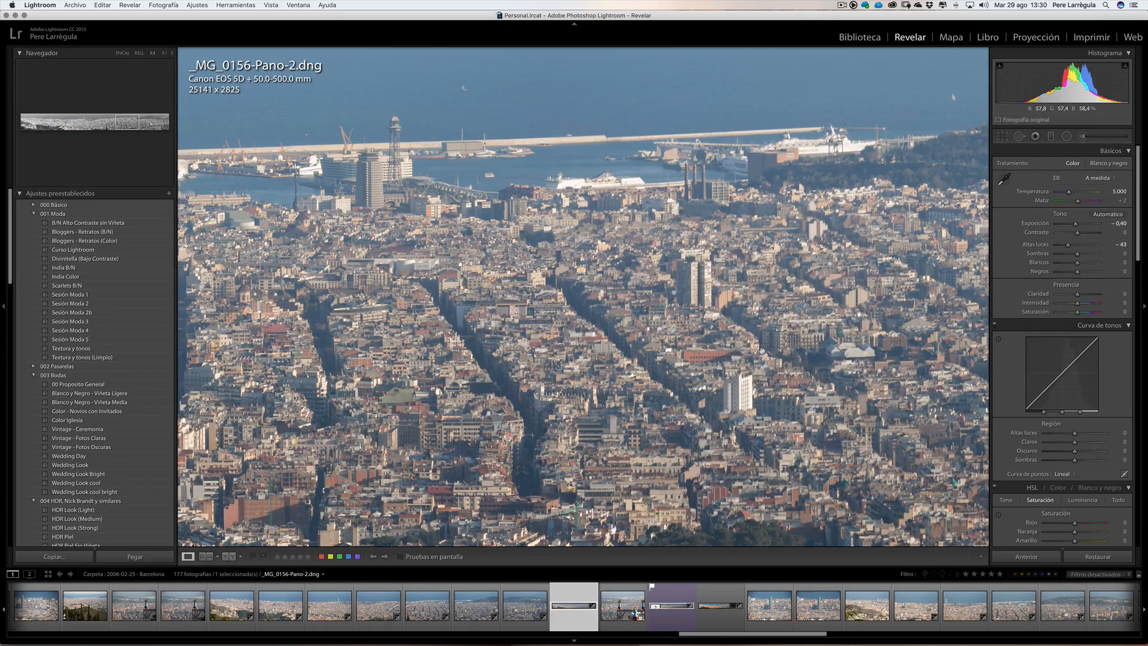
left_click_drag(788, 357, 399, 326)
left_click_drag(956, 345, 476, 316)
left_click(600, 315)
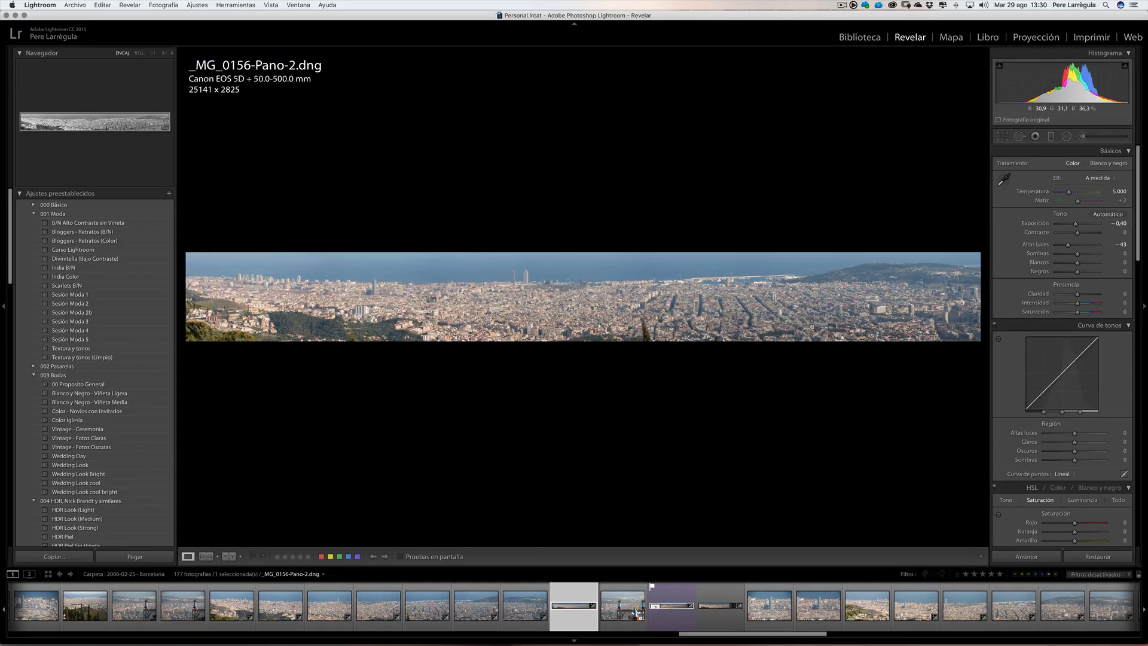
left_click(874, 304)
left_click_drag(899, 309, 502, 263)
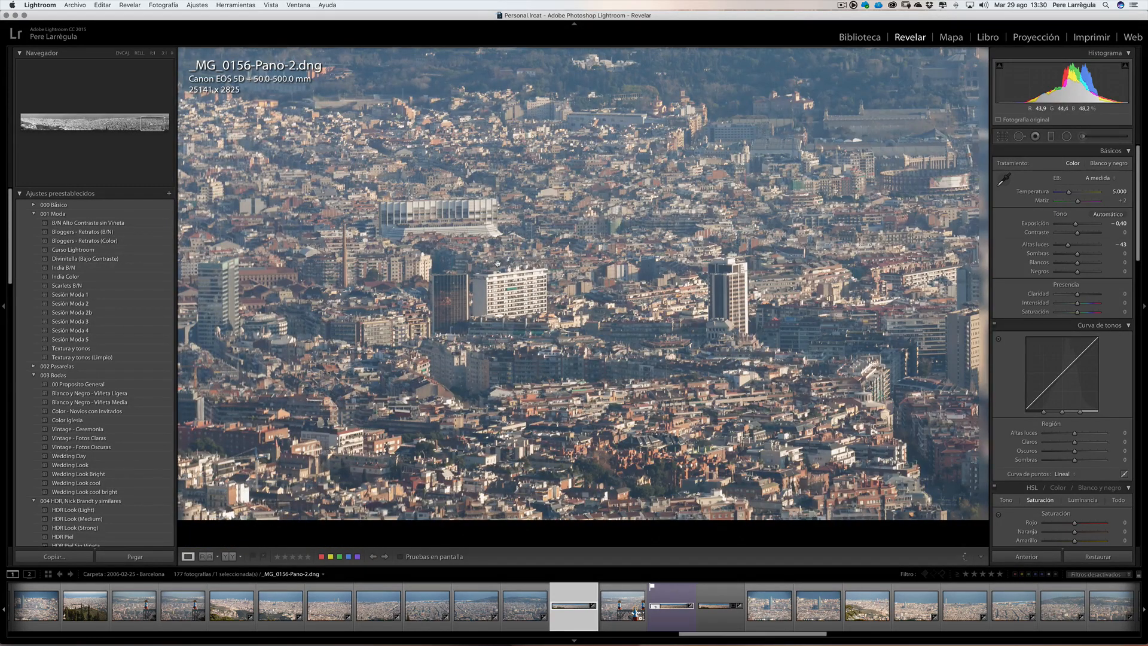
left_click_drag(687, 275, 257, 335)
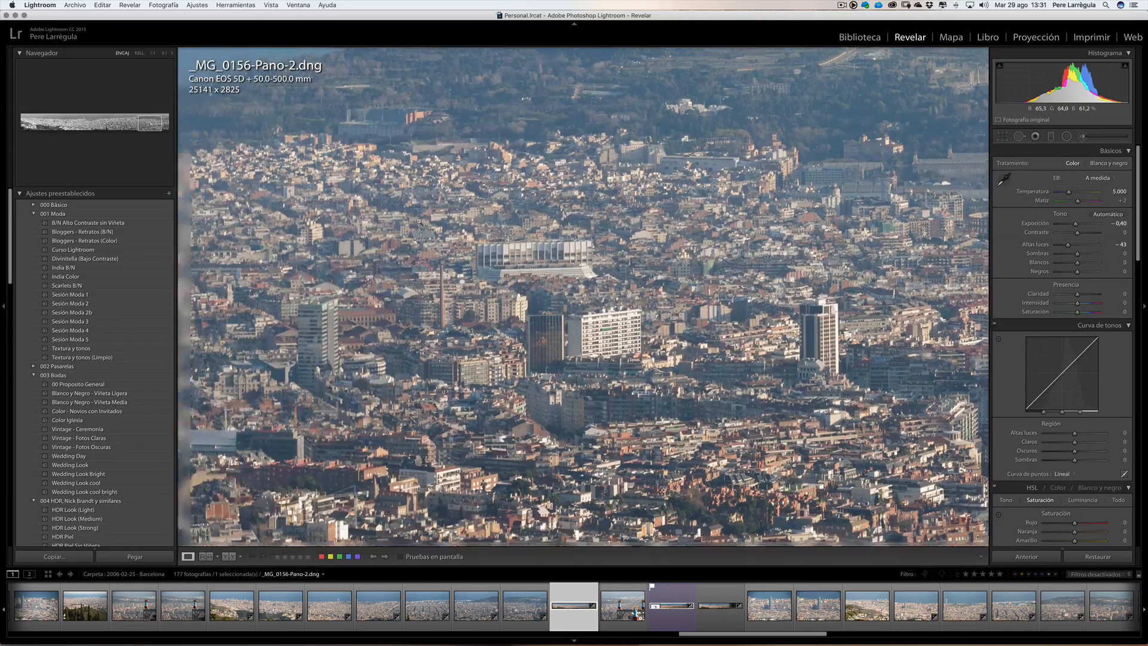
left_click(557, 291)
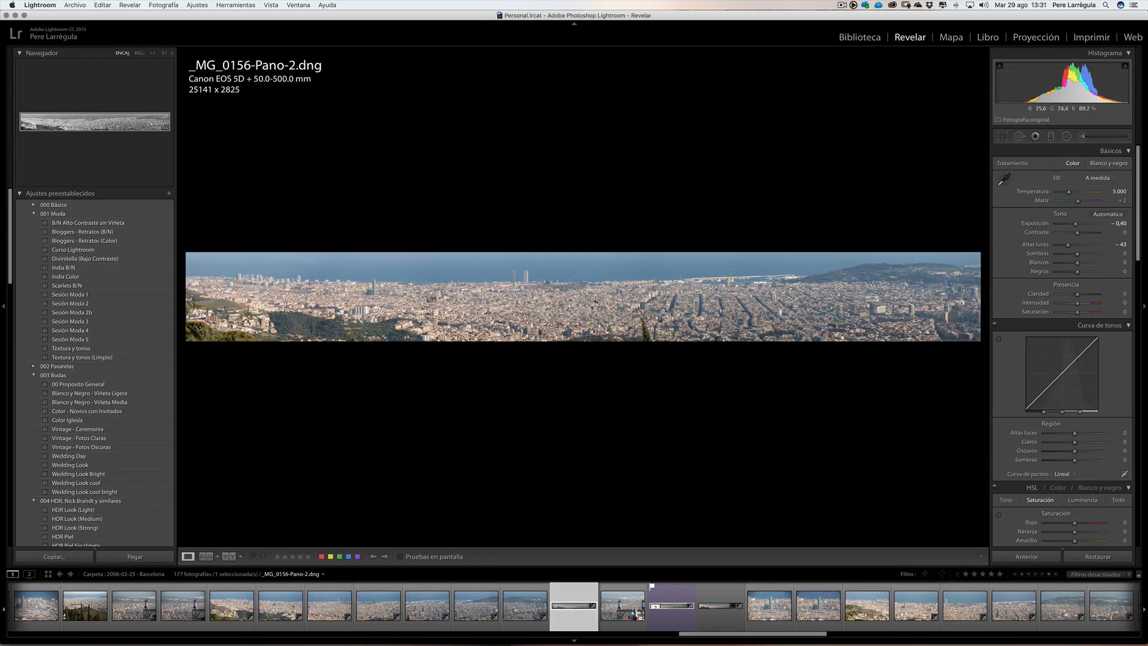